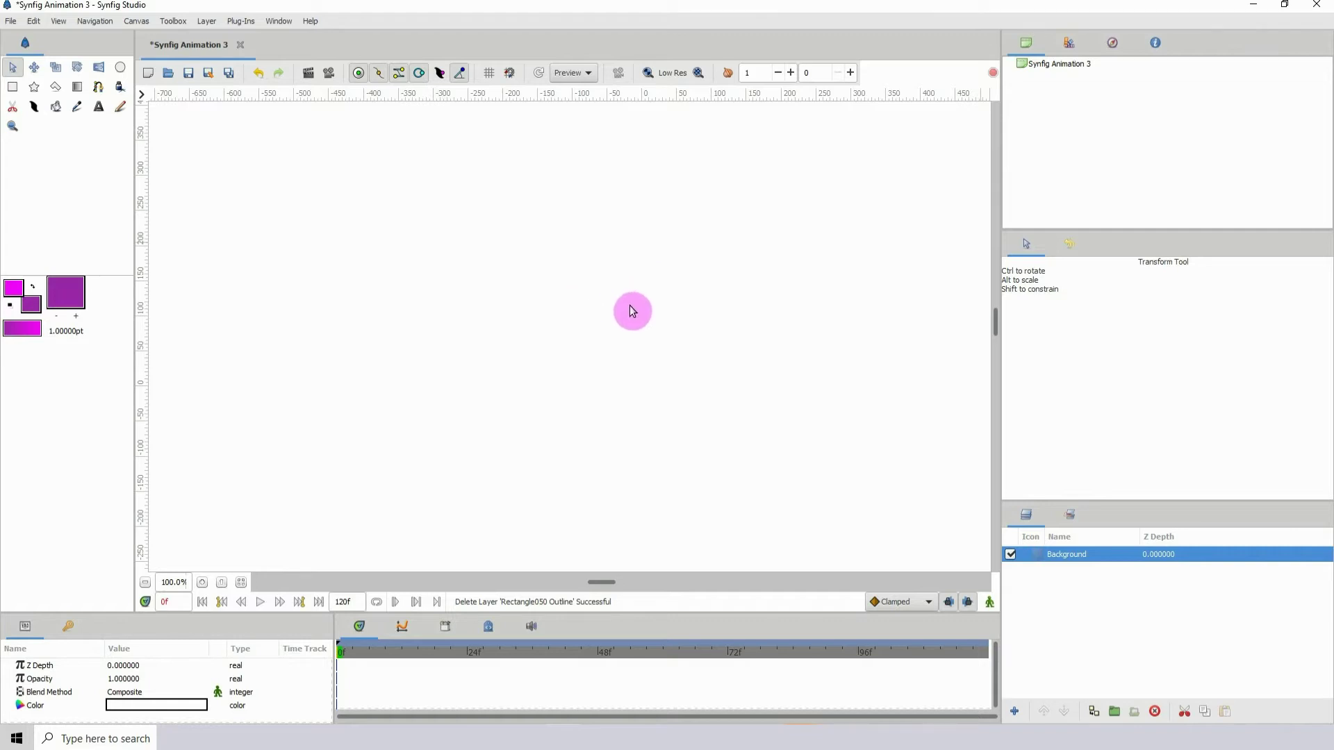
Step: Draw a purple two-point star (Star072) as a diamond near the upper centre and select its layer
click(34, 88)
drag(523, 255, 553, 311)
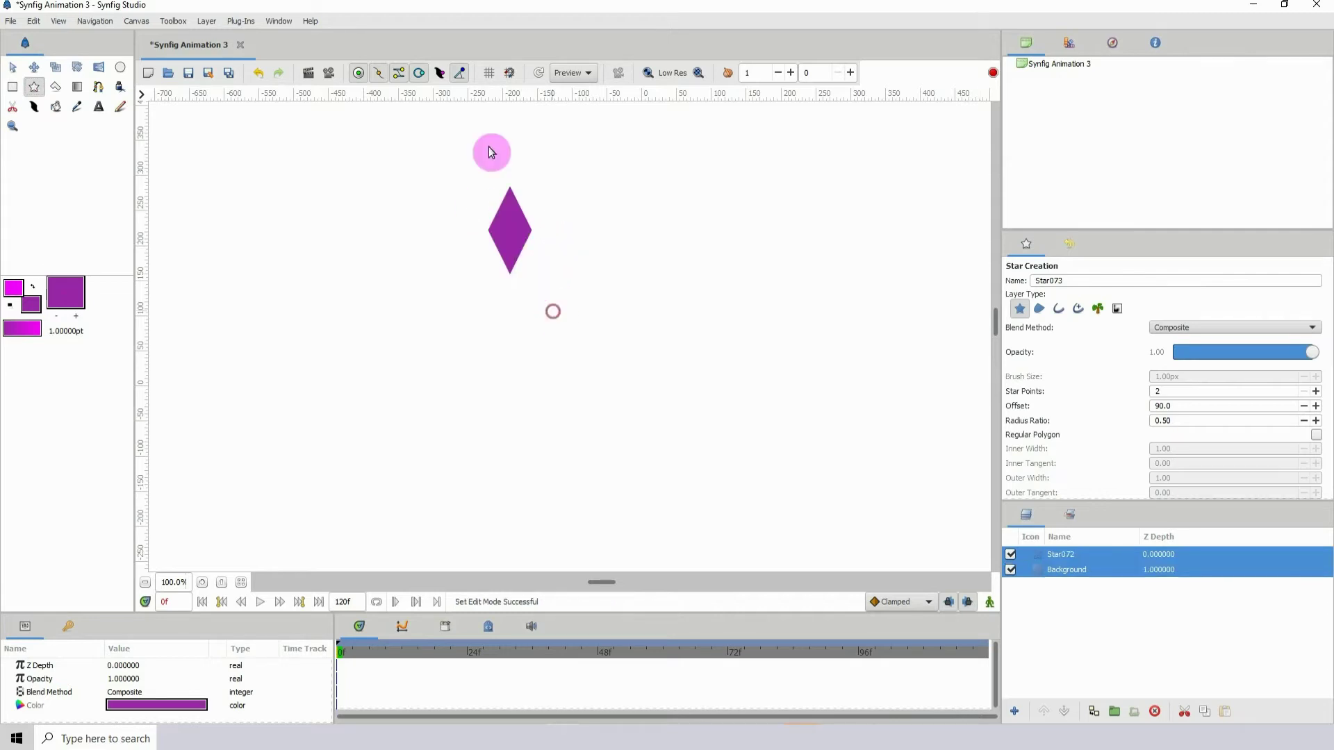
click(1186, 553)
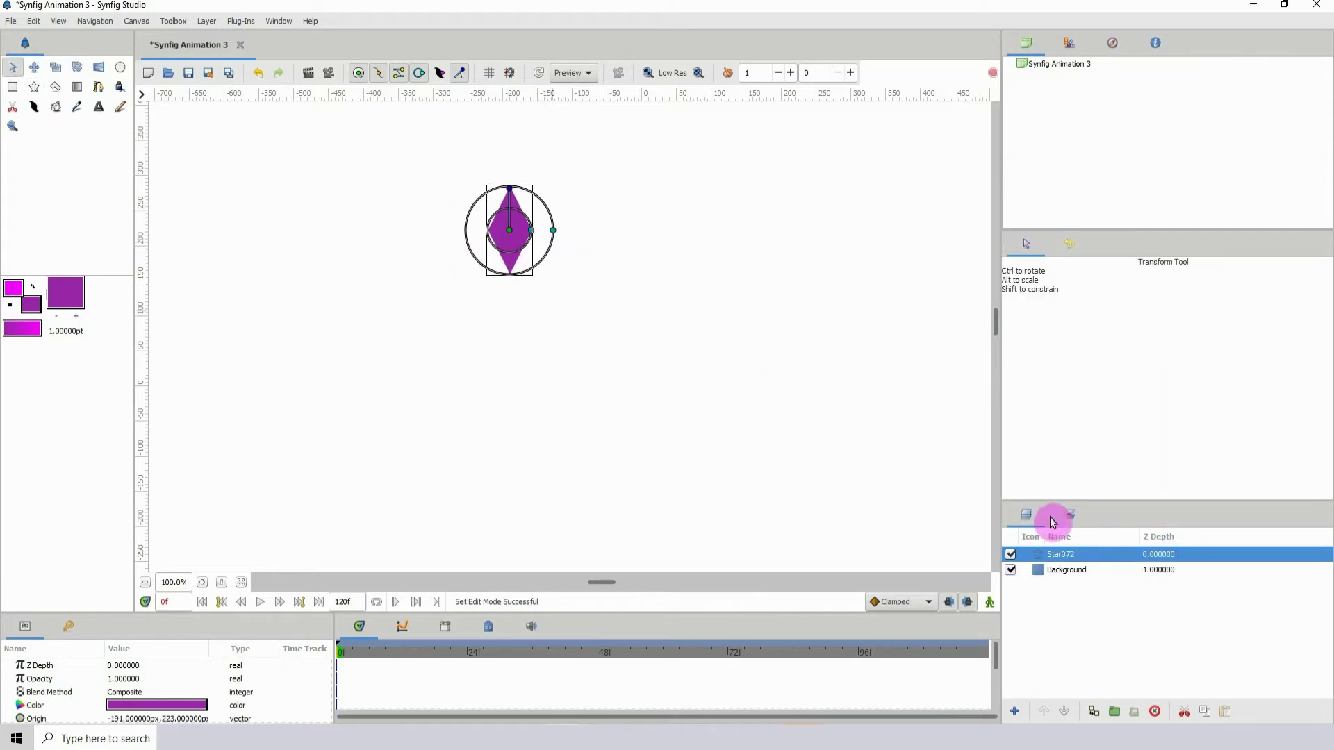
Step: Add a Warp distortion layer above Star072 from the layer's New Layer > Distortions menu
right_click(1099, 562)
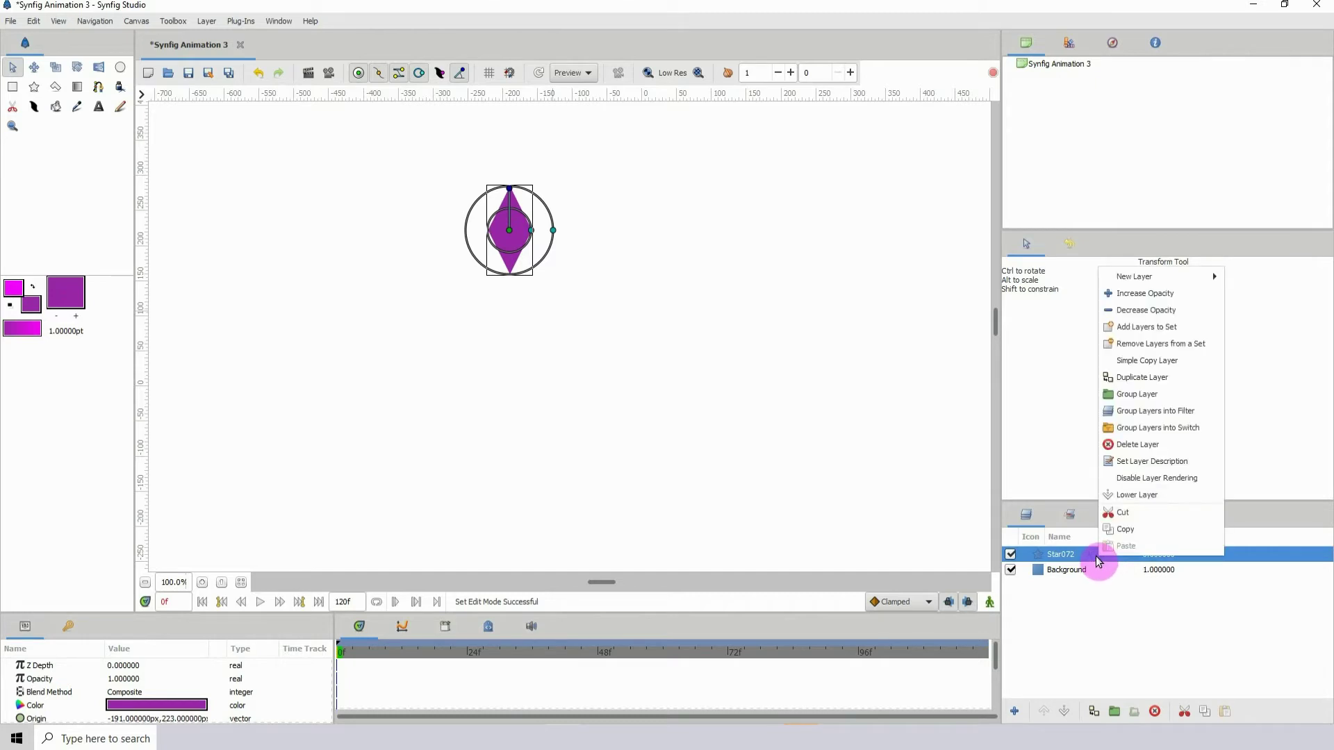
mouse_move(1147, 278)
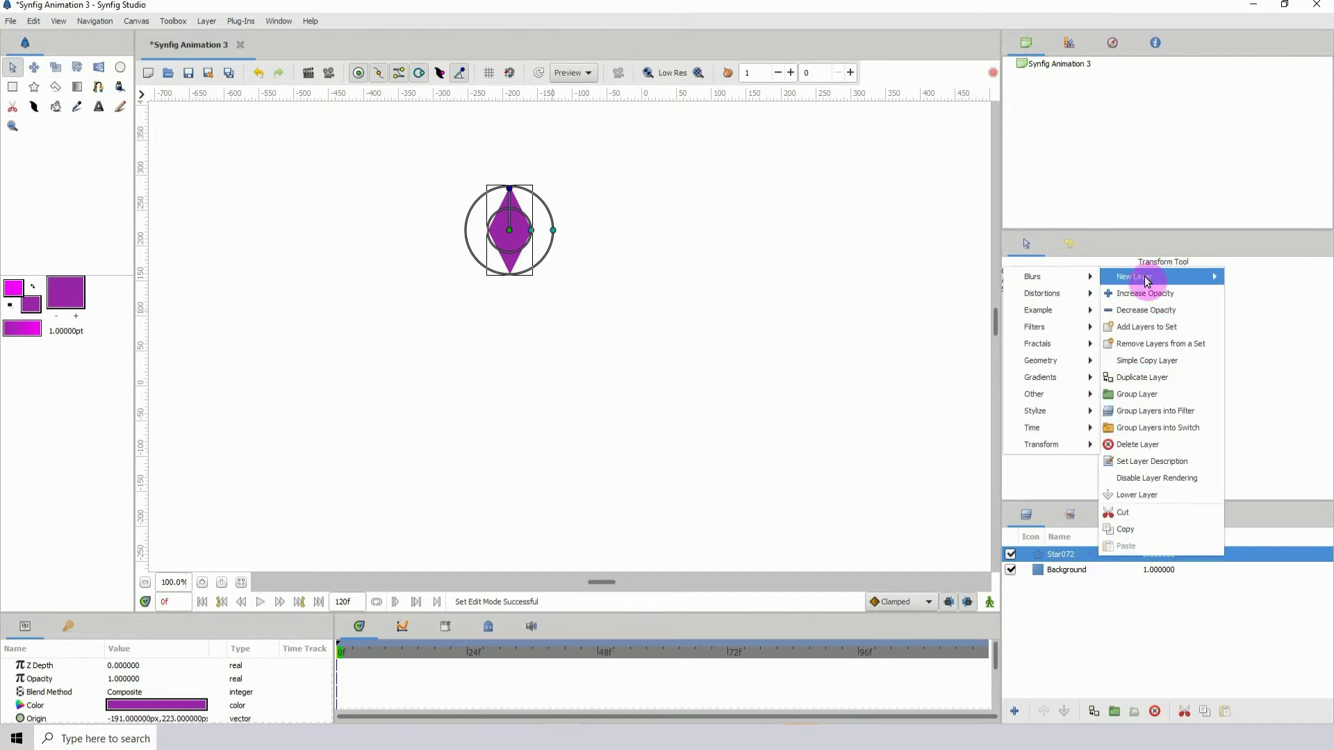
mouse_move(1056, 295)
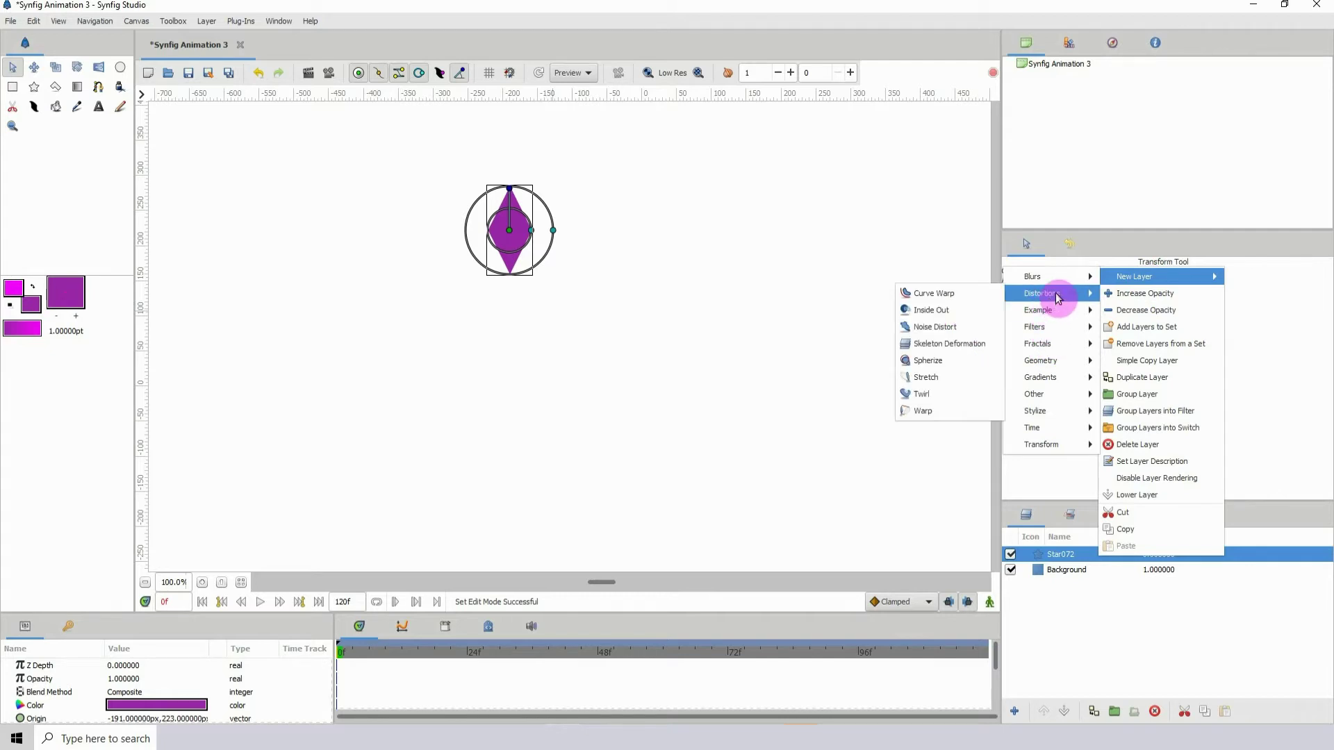
click(923, 411)
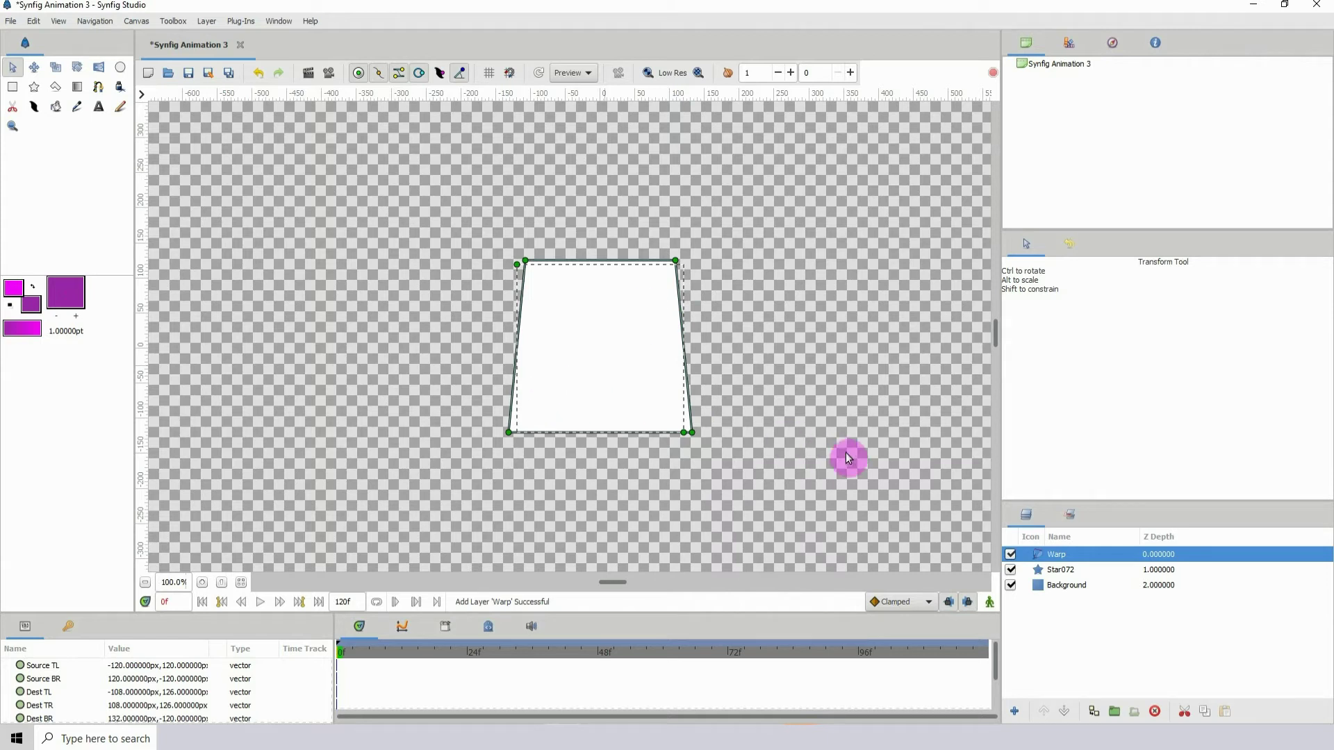
Step: Disable the Warp, fit its Source TL and BR handles around the diamond, then re-enable it
click(1011, 555)
drag(616, 351, 653, 423)
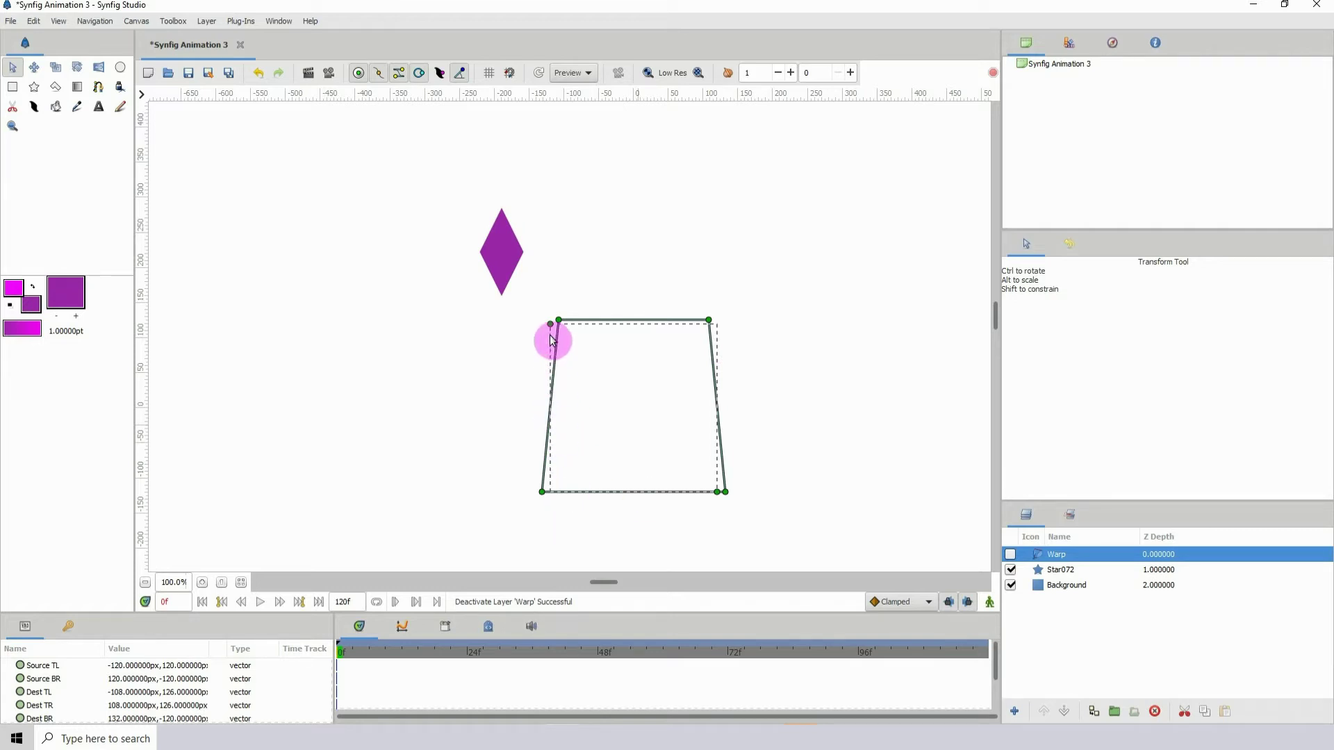
drag(550, 326, 457, 196)
drag(727, 496, 541, 308)
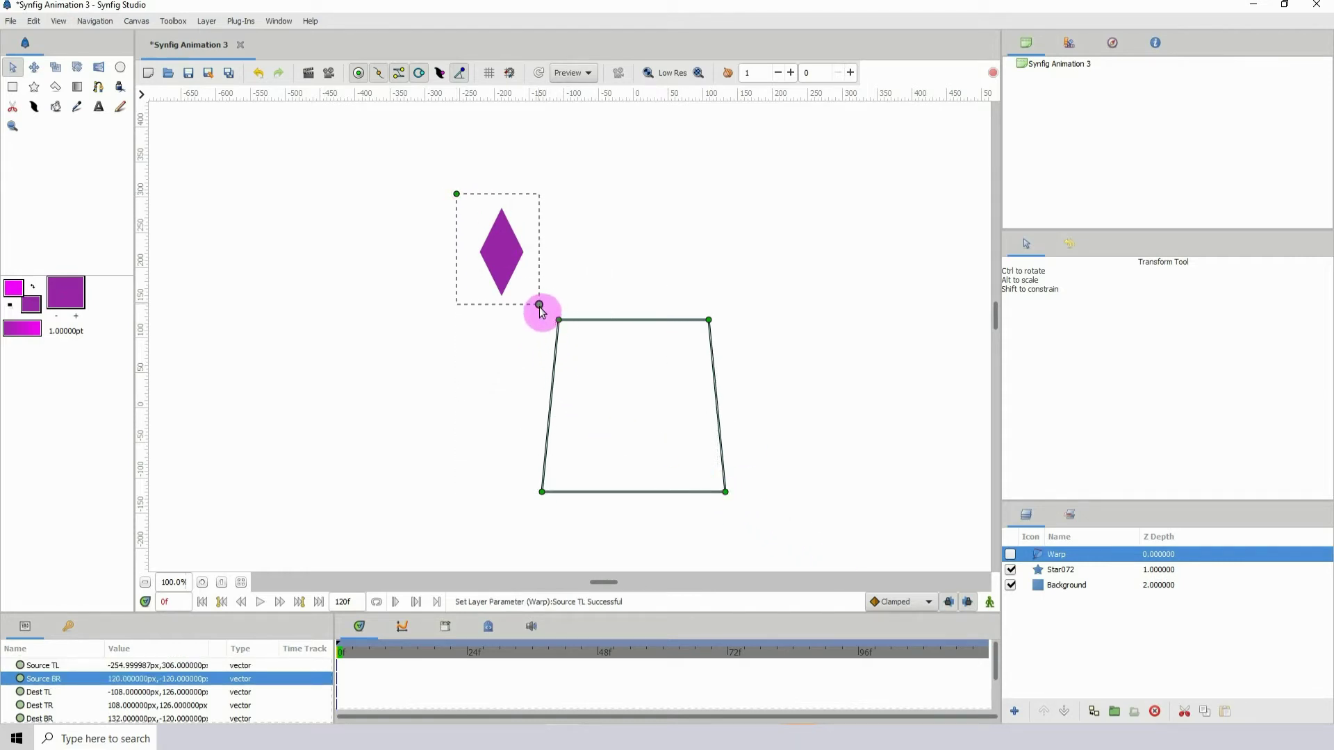
drag(457, 194, 469, 201)
drag(545, 306, 539, 330)
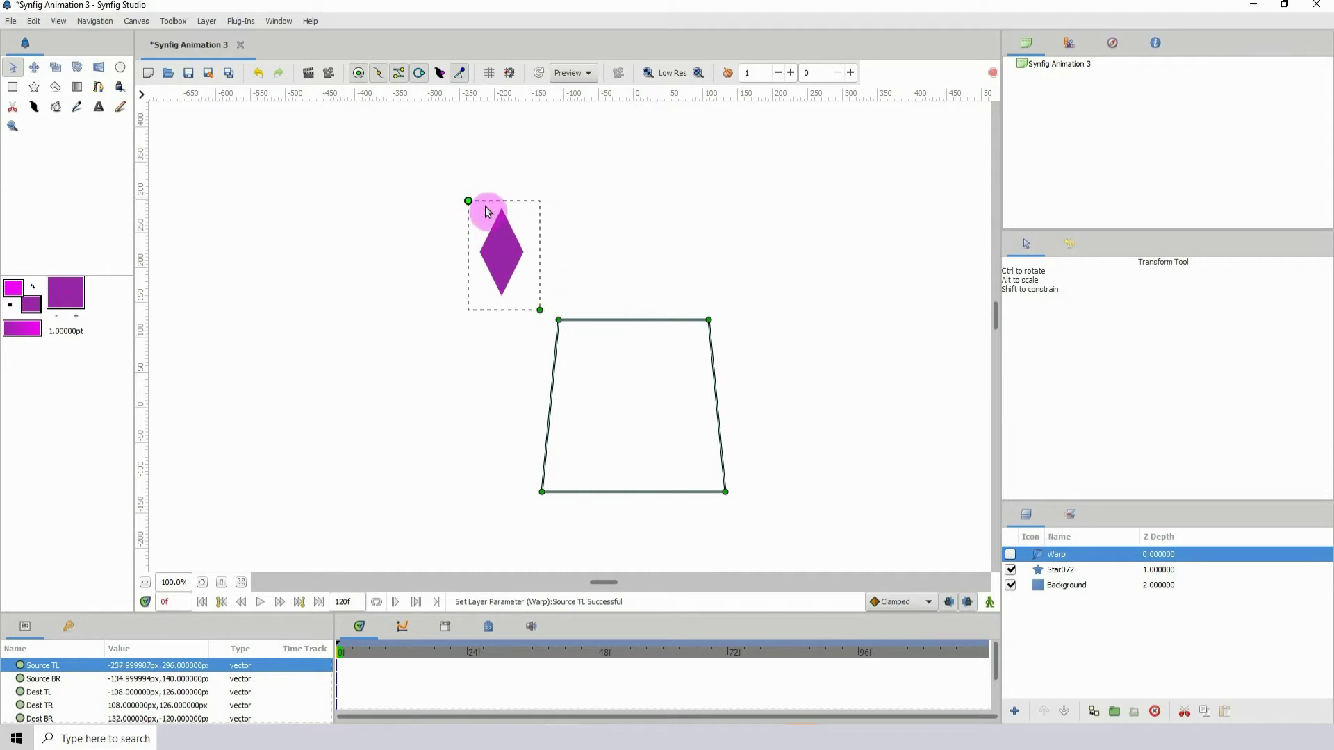
click(1010, 556)
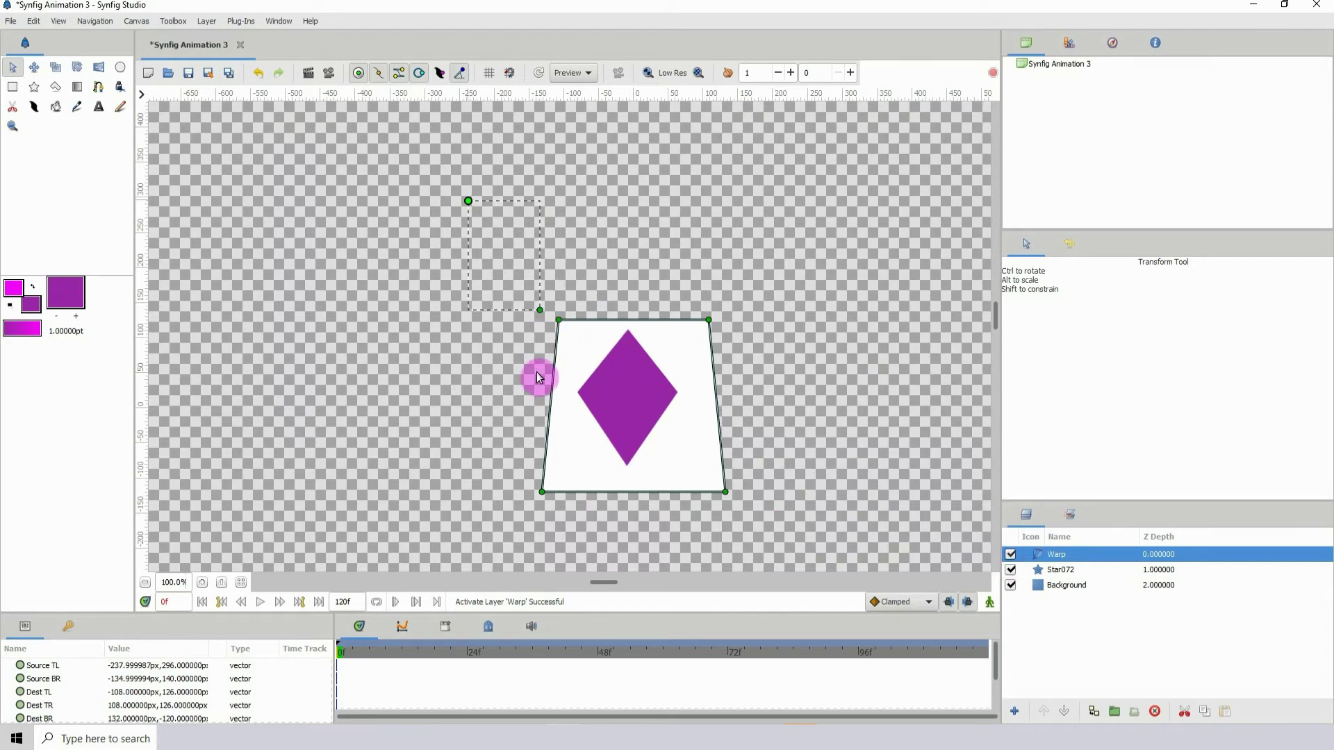
Step: Pull the Warp's four destination corners outward into a rough floor-like trapezoid
drag(559, 320, 491, 408)
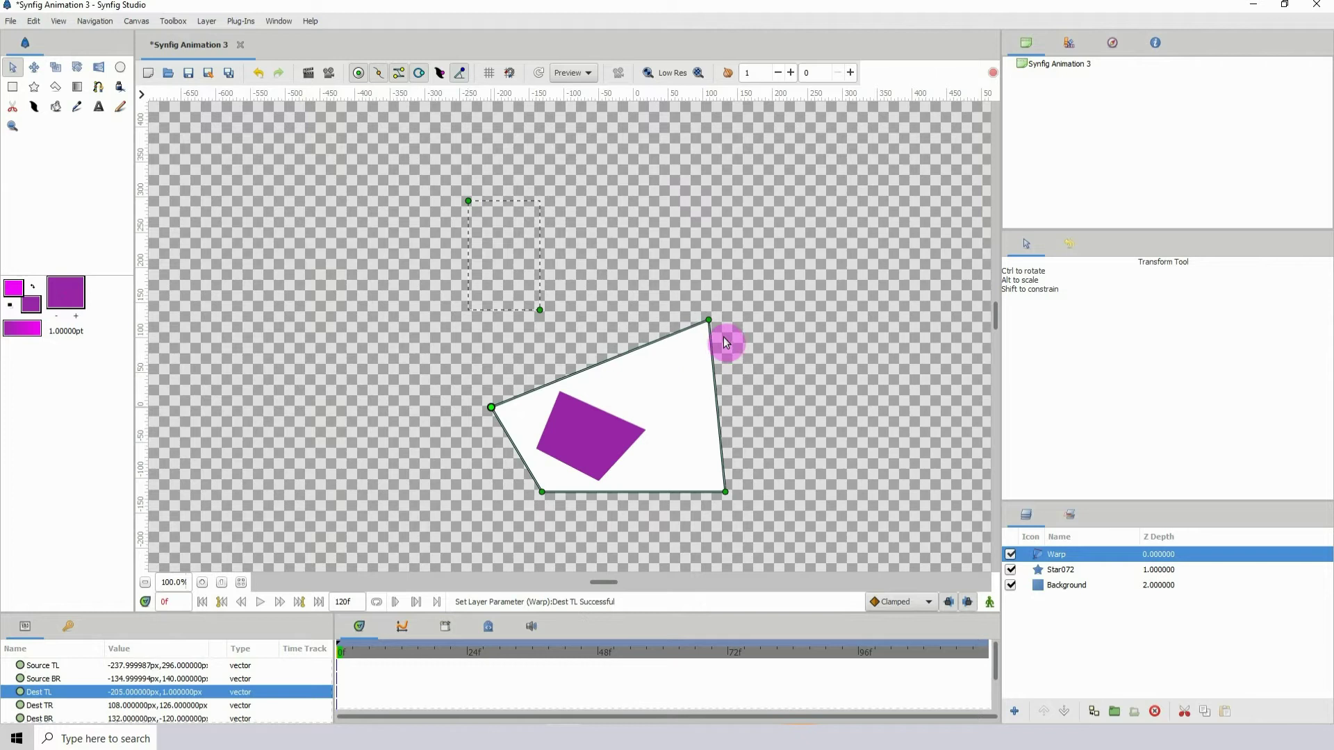
click(707, 321)
drag(701, 403, 697, 406)
drag(725, 492, 821, 461)
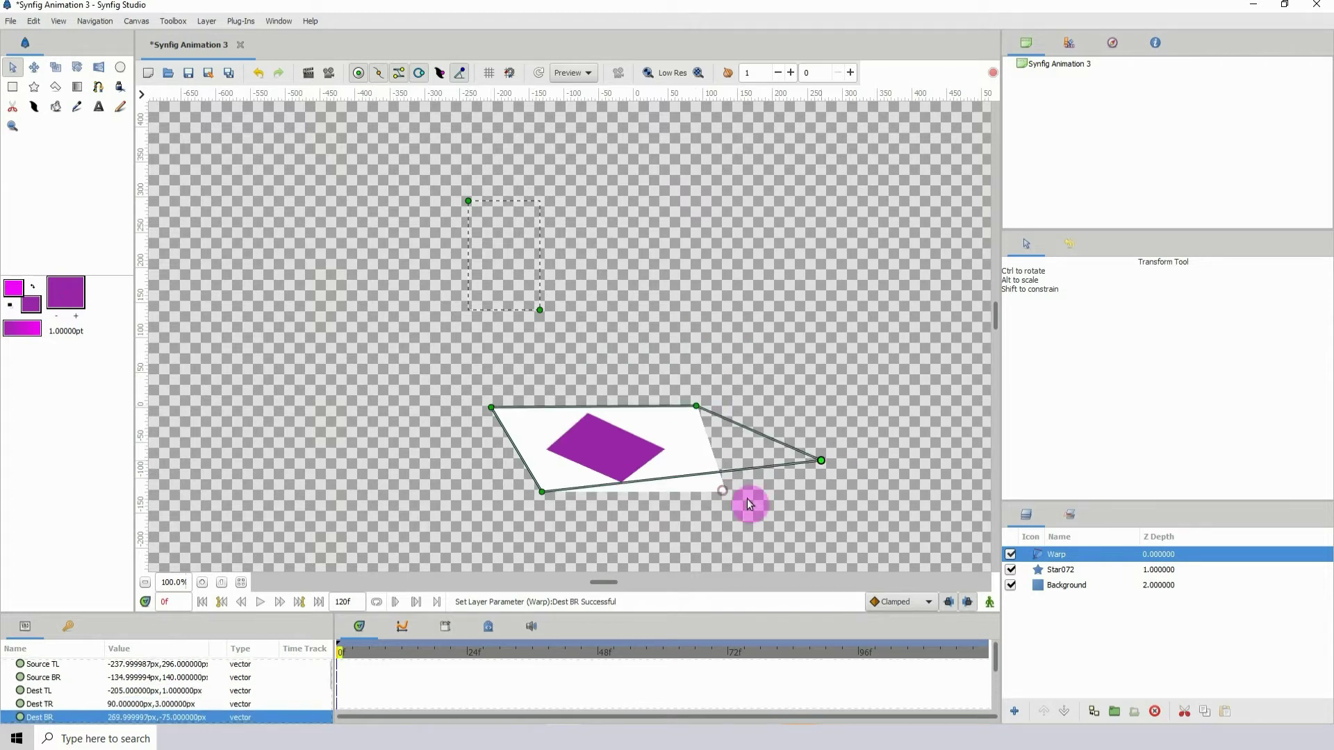
drag(548, 494, 447, 485)
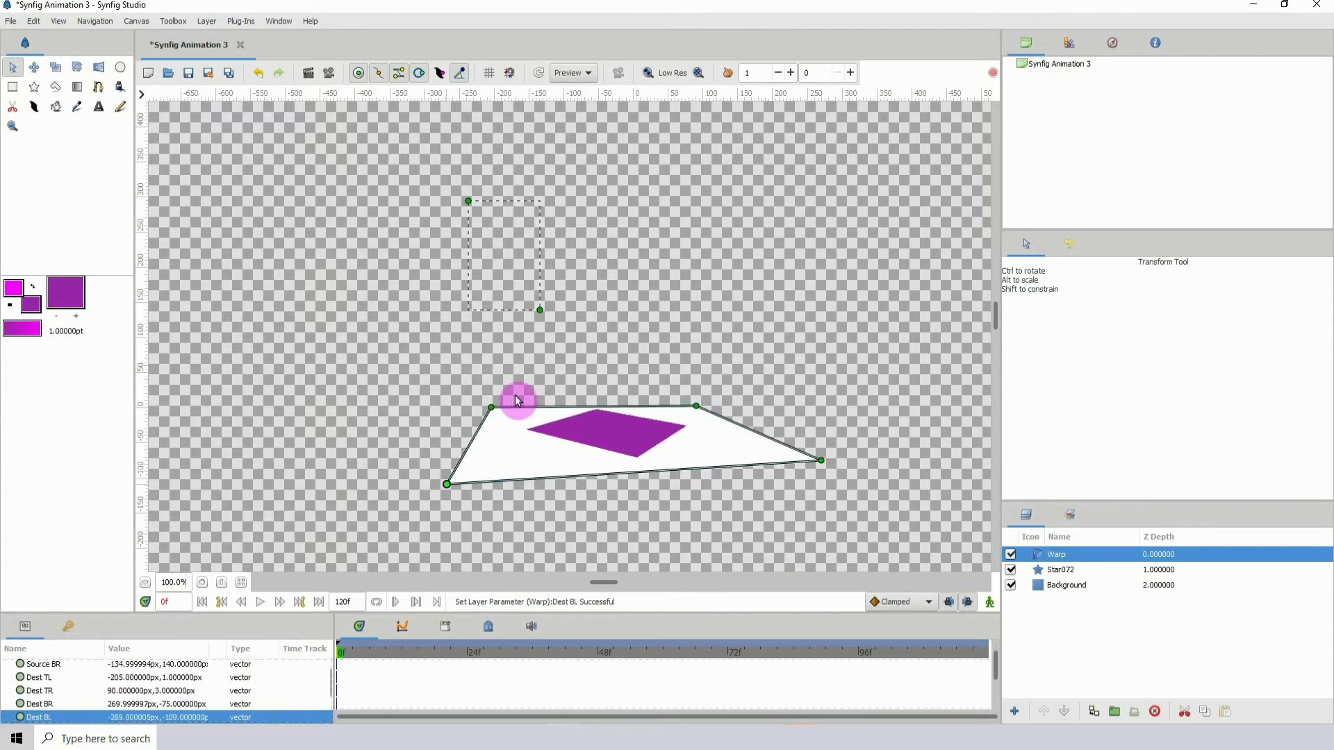
Step: Refine the destination corners, widening the bottom edge and levelling the top edge
drag(492, 407, 600, 374)
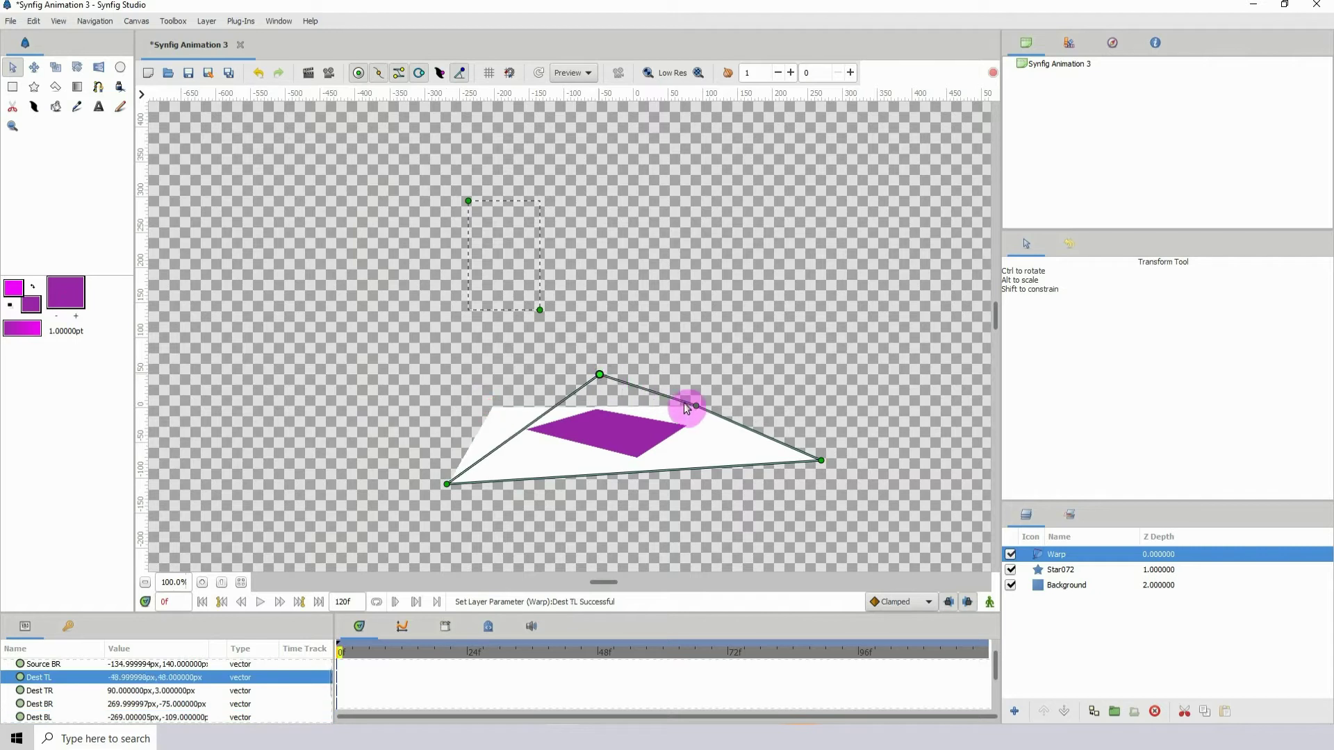
drag(702, 403, 688, 364)
drag(600, 374, 515, 380)
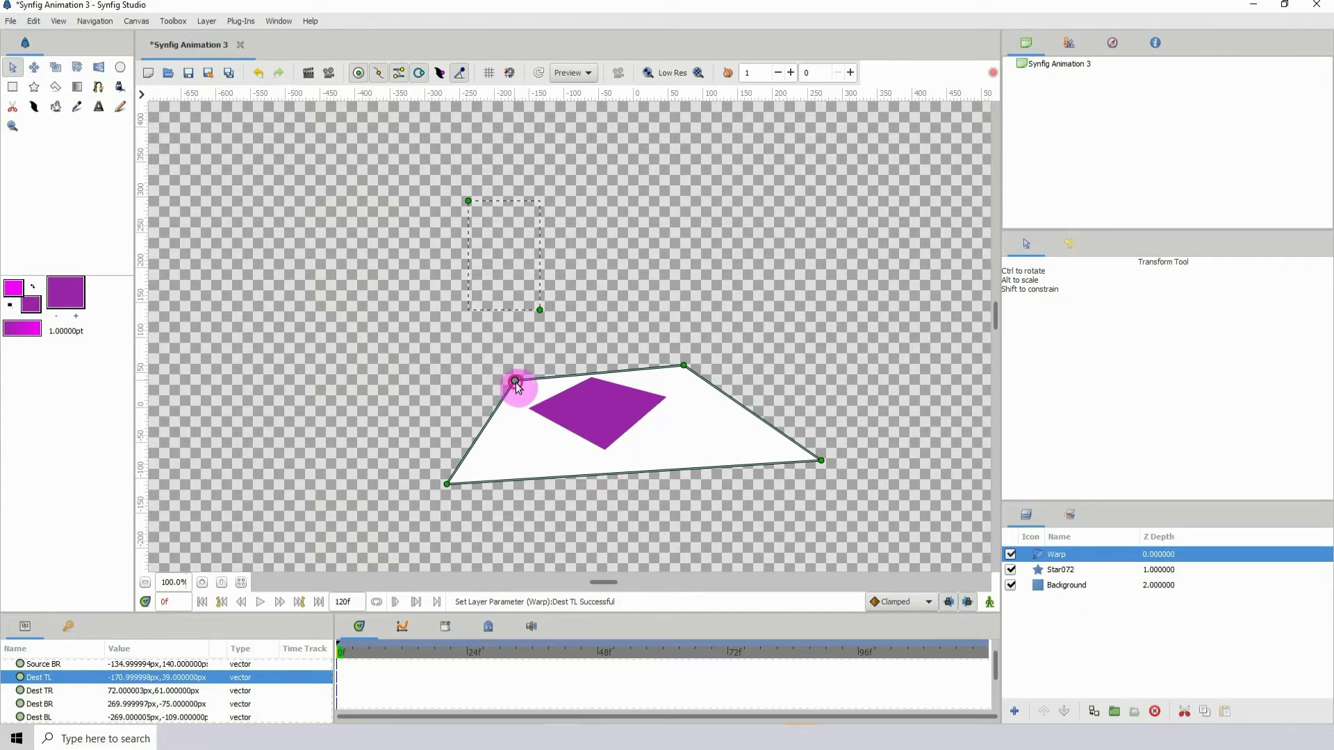
drag(514, 381, 415, 381)
drag(448, 486, 316, 462)
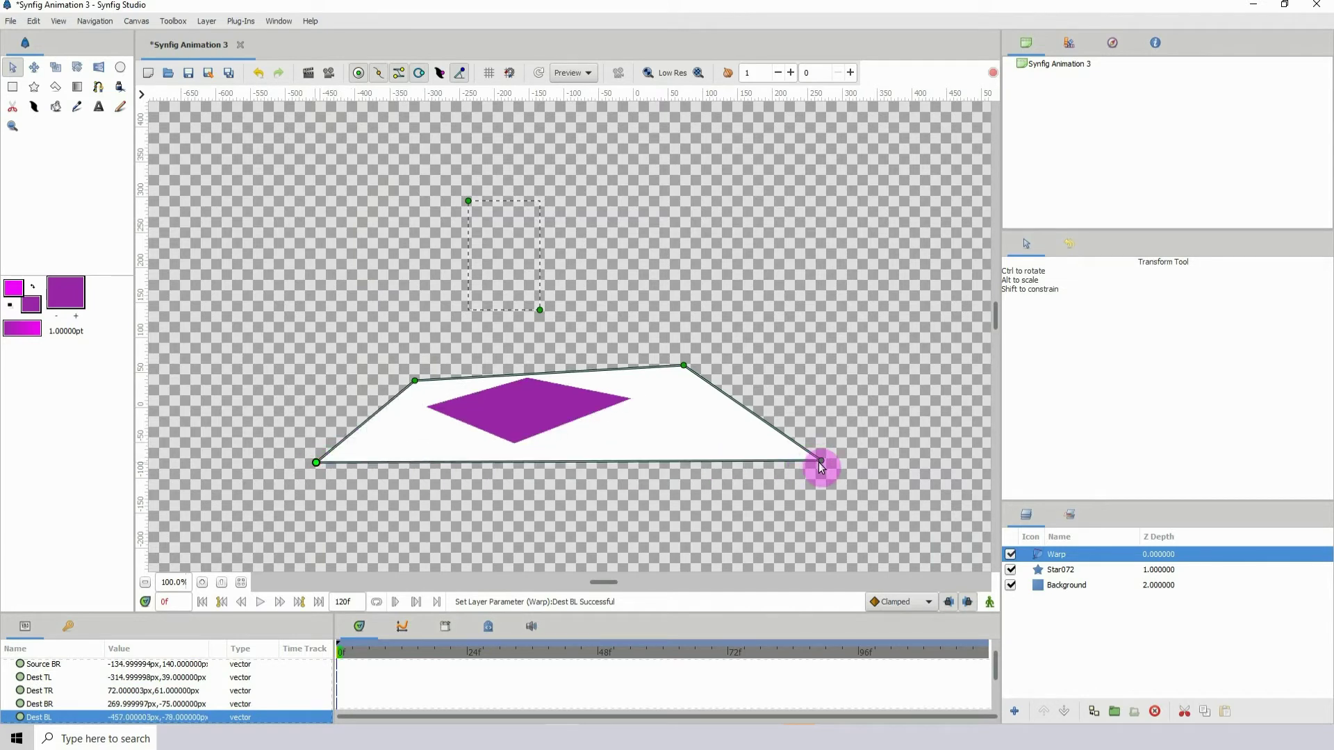
drag(821, 462, 837, 463)
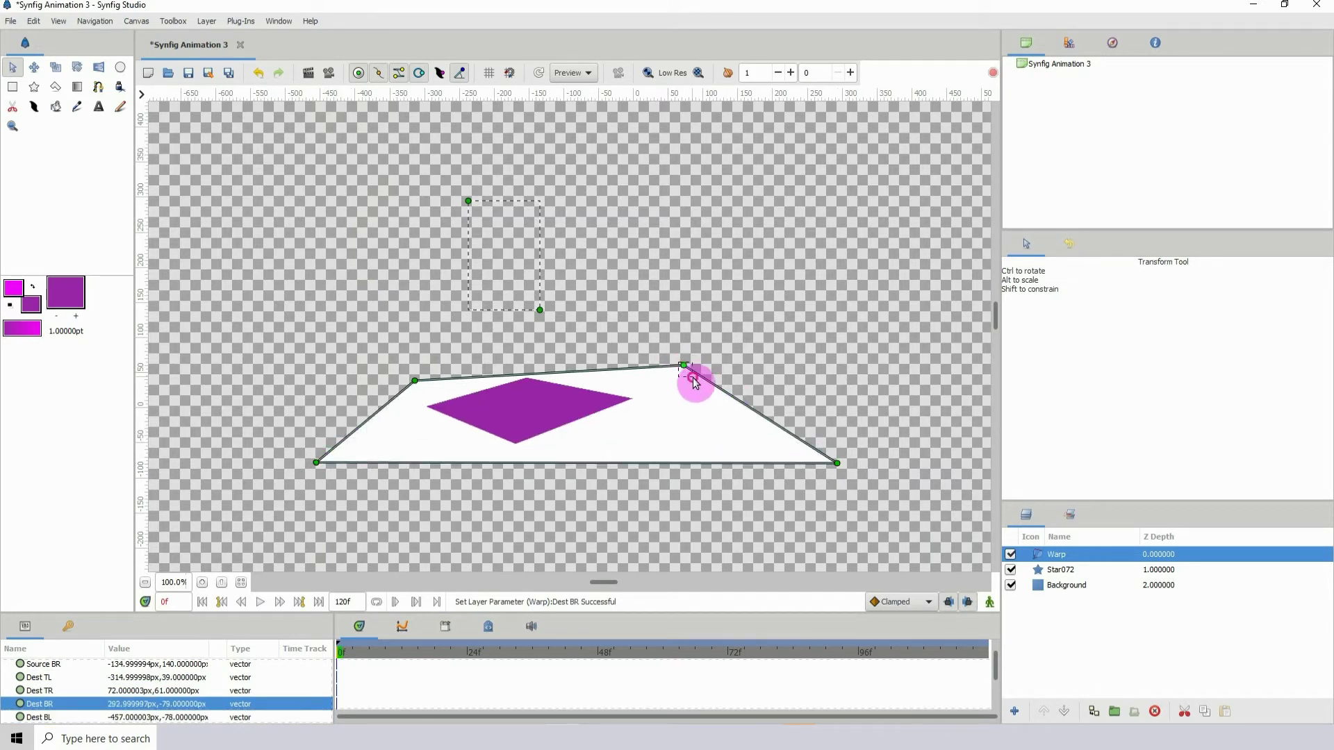
drag(683, 365, 690, 381)
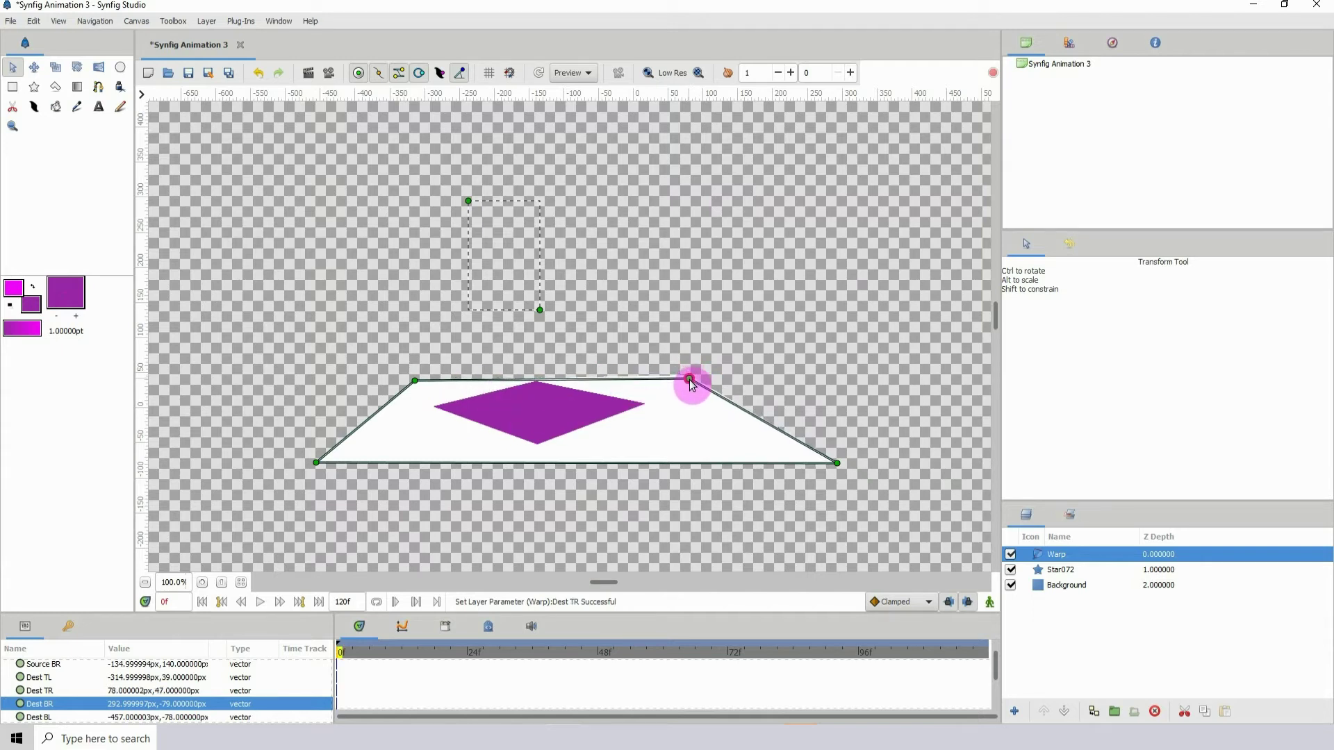
Step: Select Warp and Star072 and combine them into one group layer
ctrl+click(1060, 569)
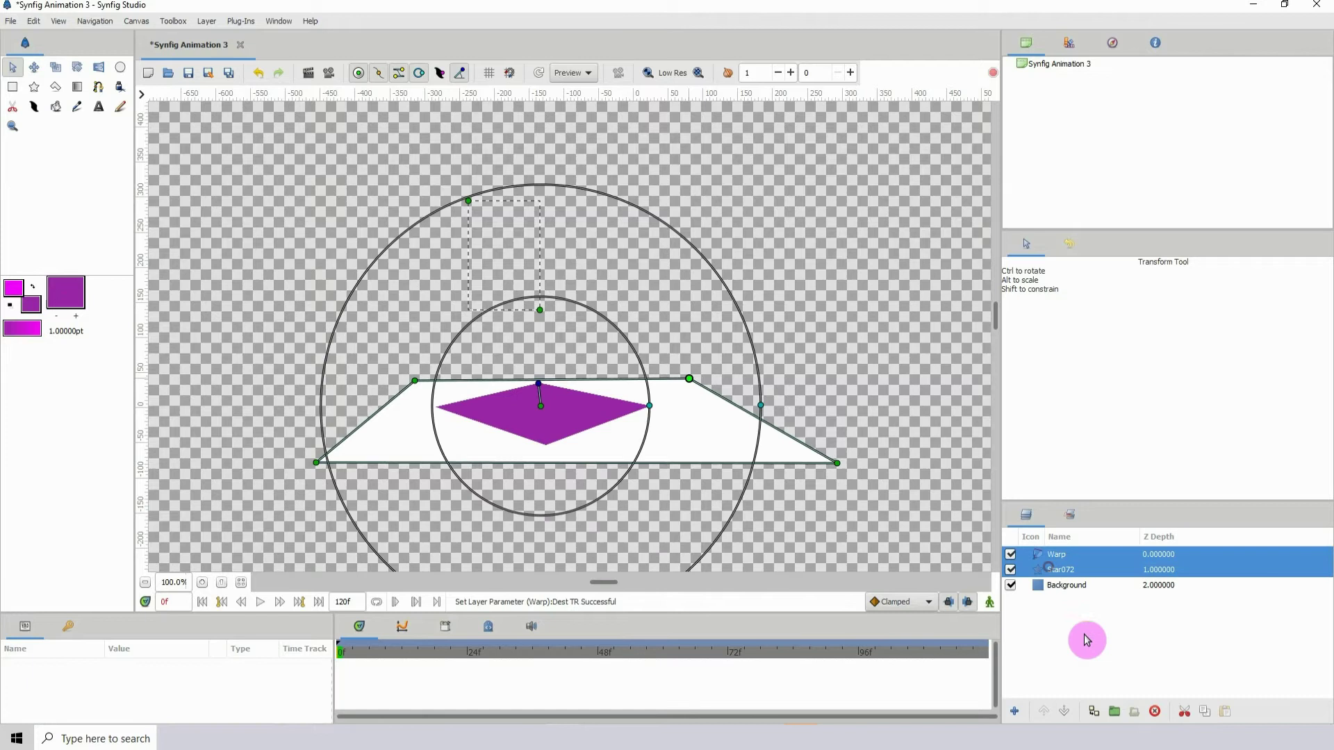
click(1112, 711)
click(1067, 568)
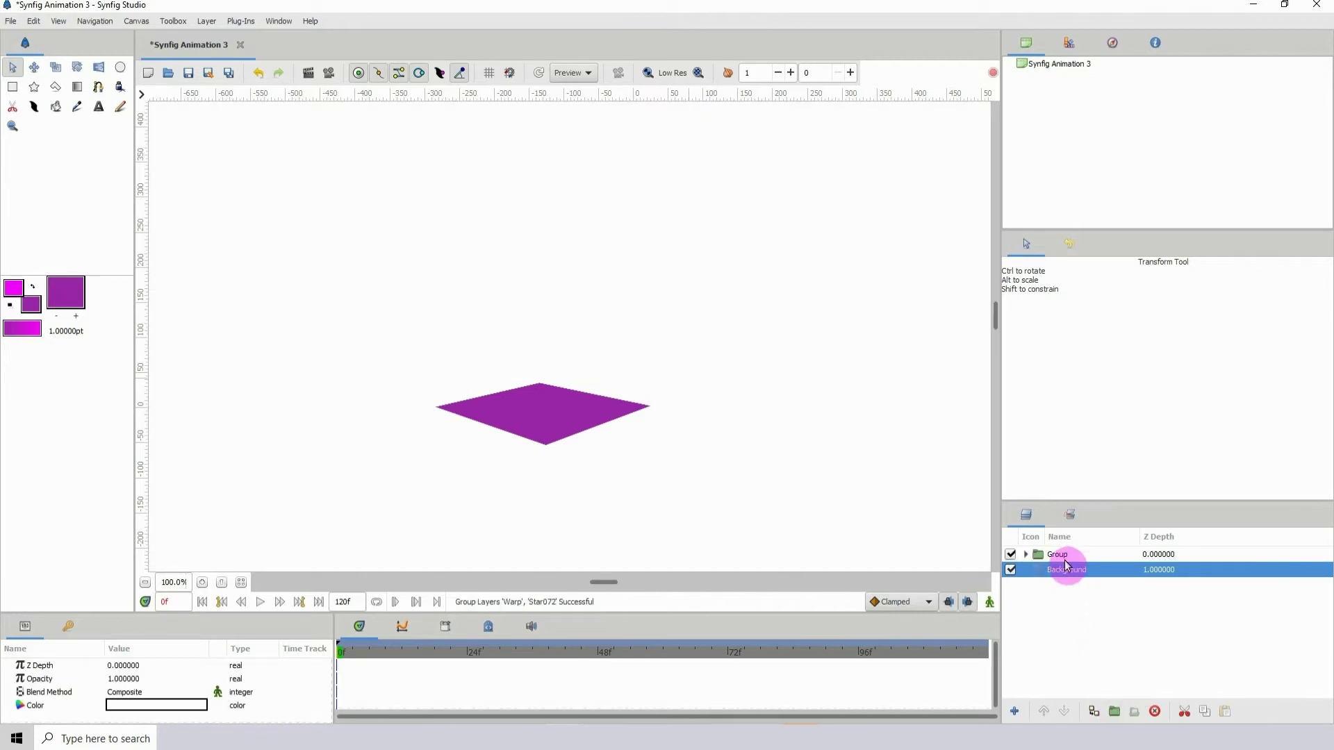
click(1065, 555)
Step: Expand the group and turn off the white Background layer
click(1010, 570)
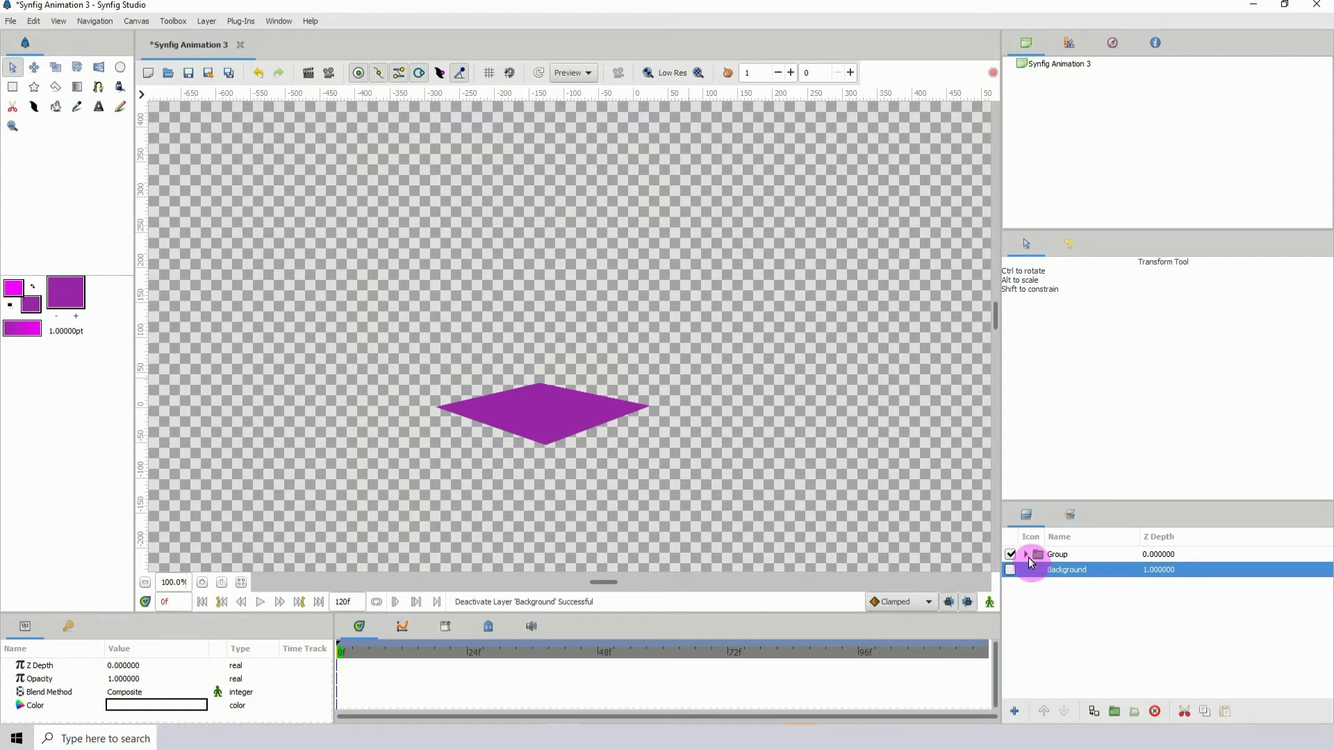
click(1036, 554)
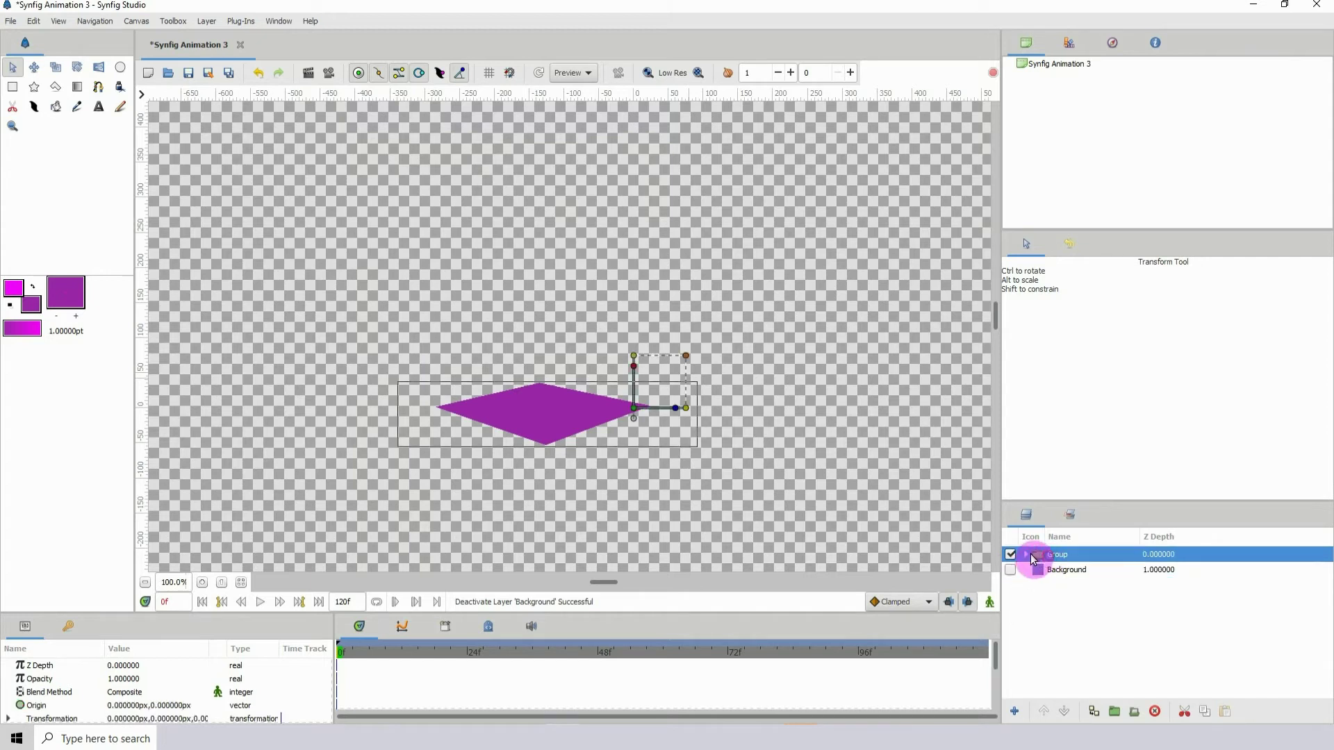
click(1142, 708)
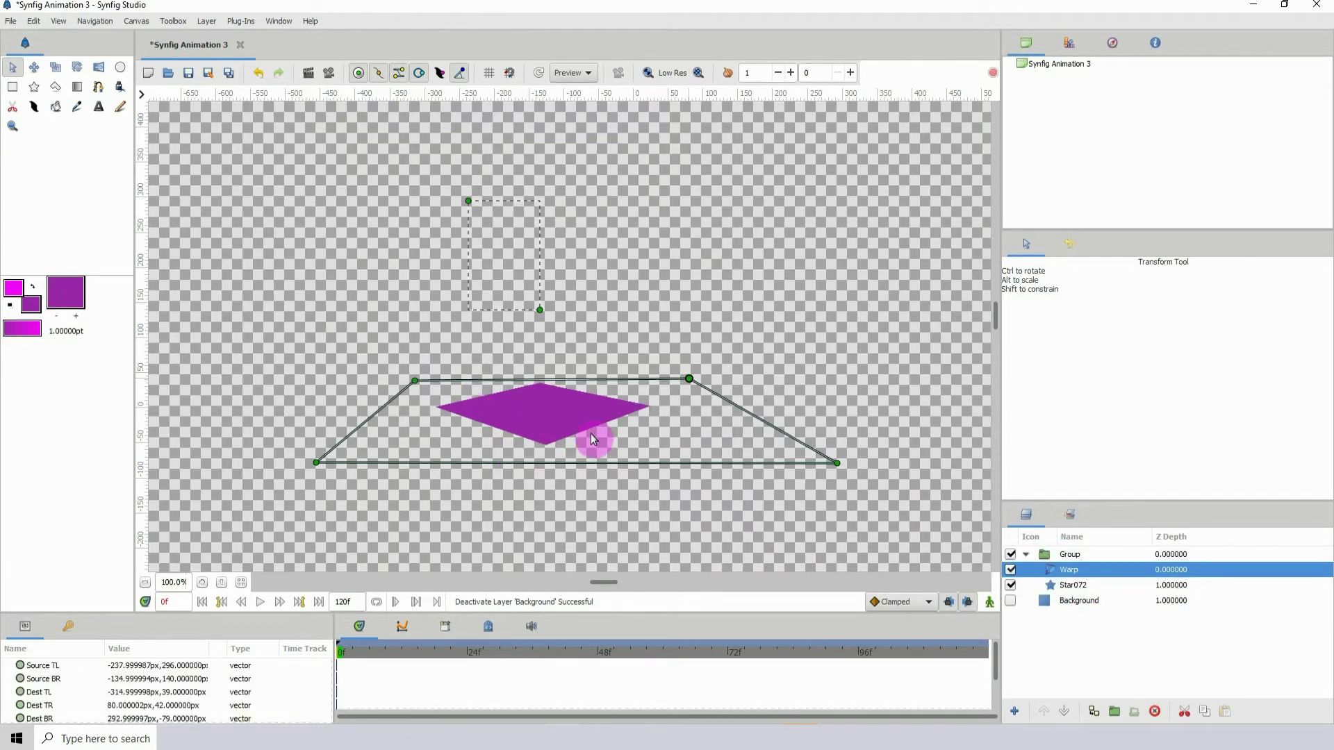
click(1063, 601)
click(1010, 602)
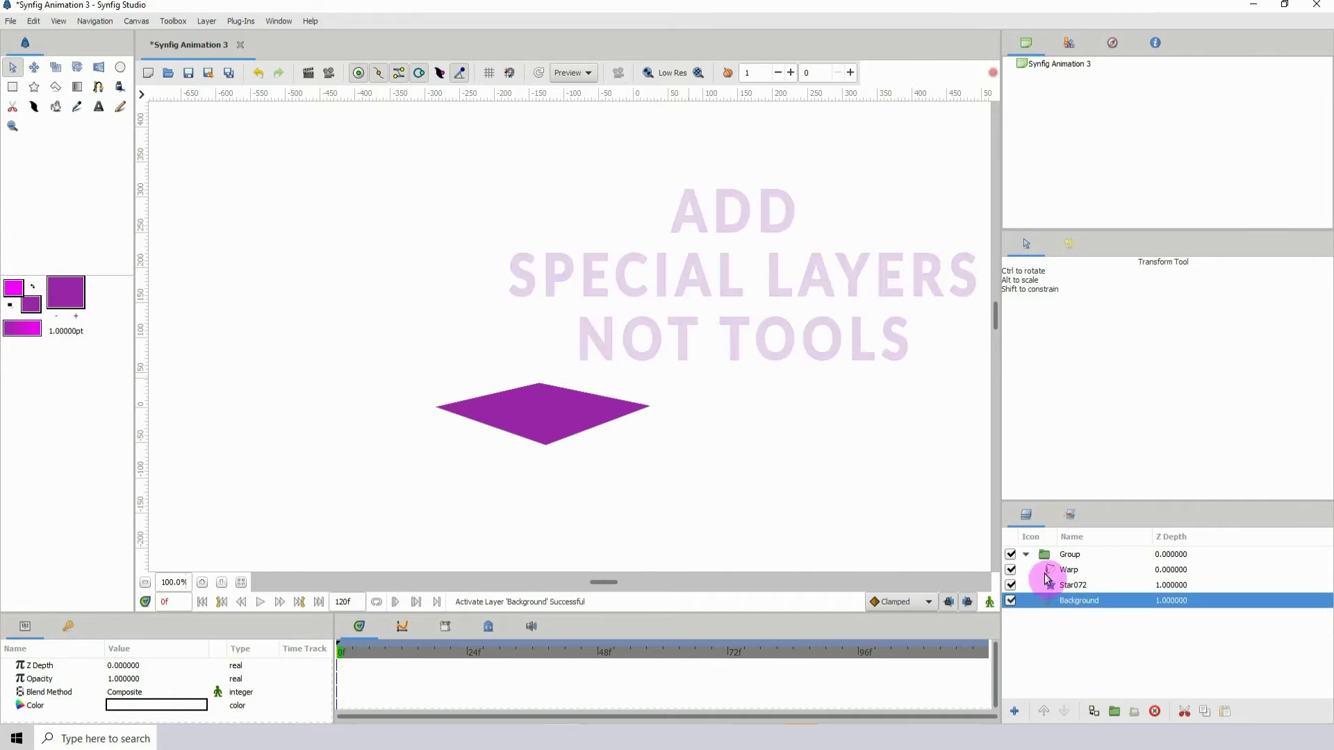
click(1023, 554)
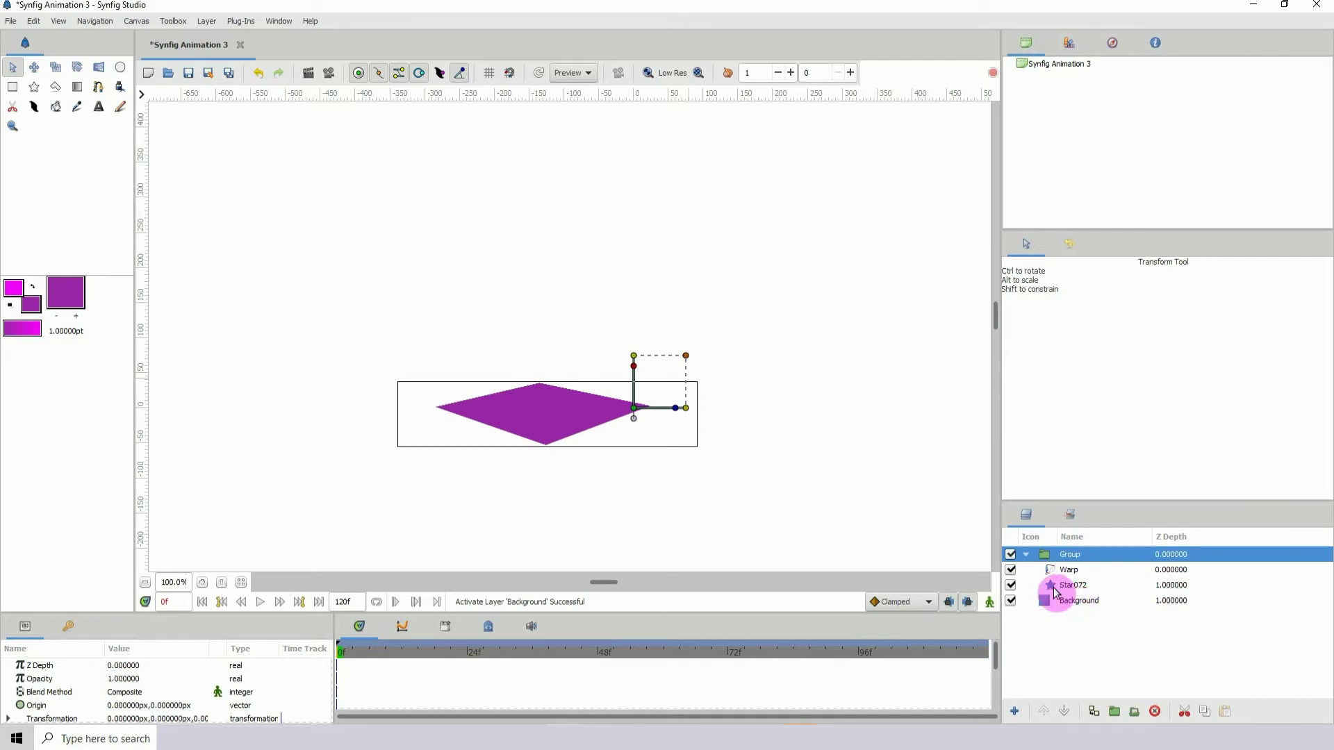
click(1056, 587)
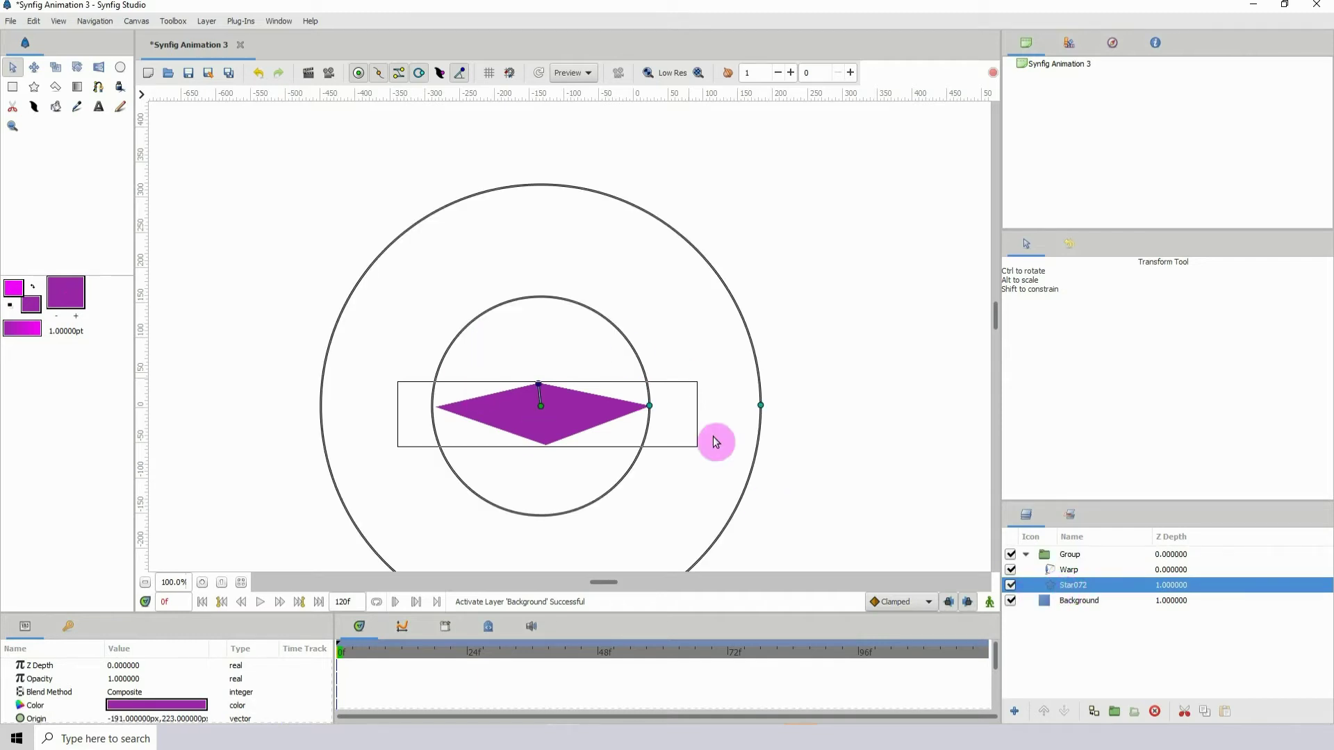
click(1009, 600)
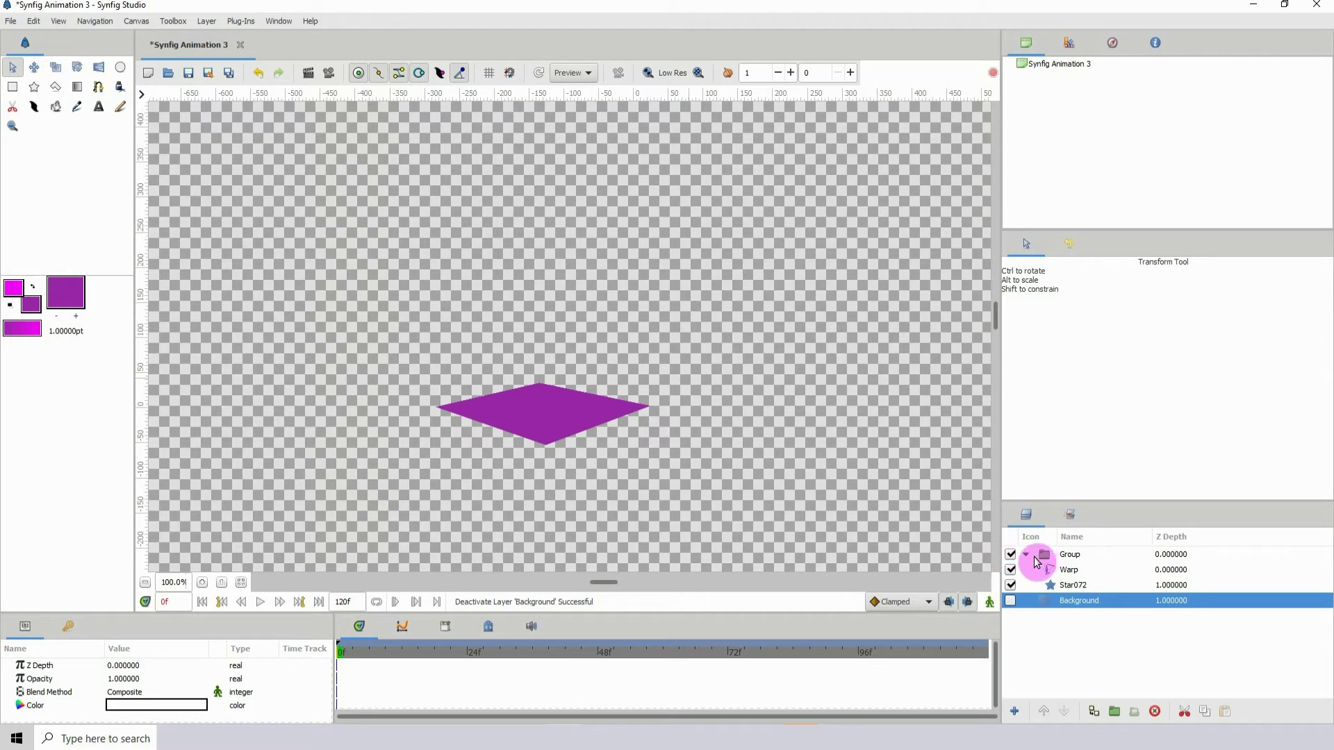
Step: Delete the diamond group and draw a small filled purple rectangle
click(1081, 554)
click(1153, 708)
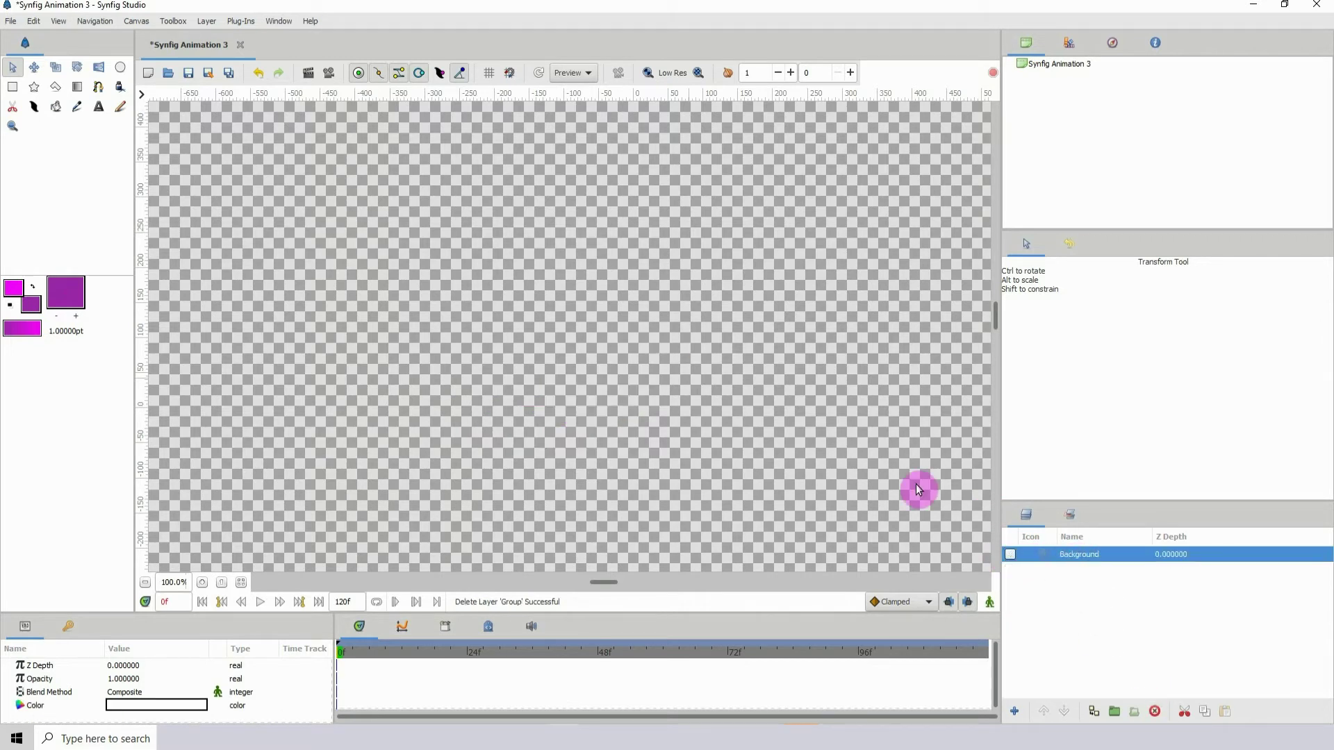
click(12, 86)
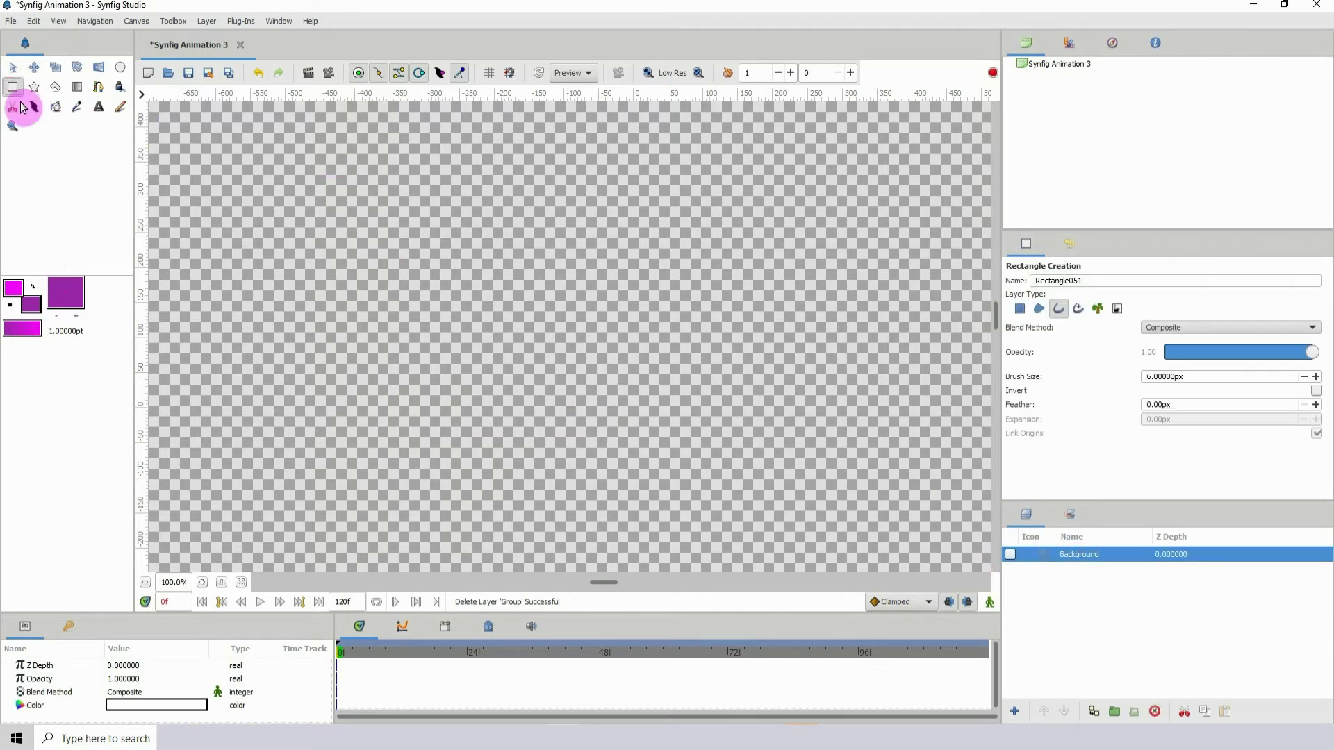
click(1019, 308)
click(1057, 308)
mouse_move(442, 228)
mouse_down()
mouse_move(536, 318)
mouse_move(502, 284)
mouse_up()
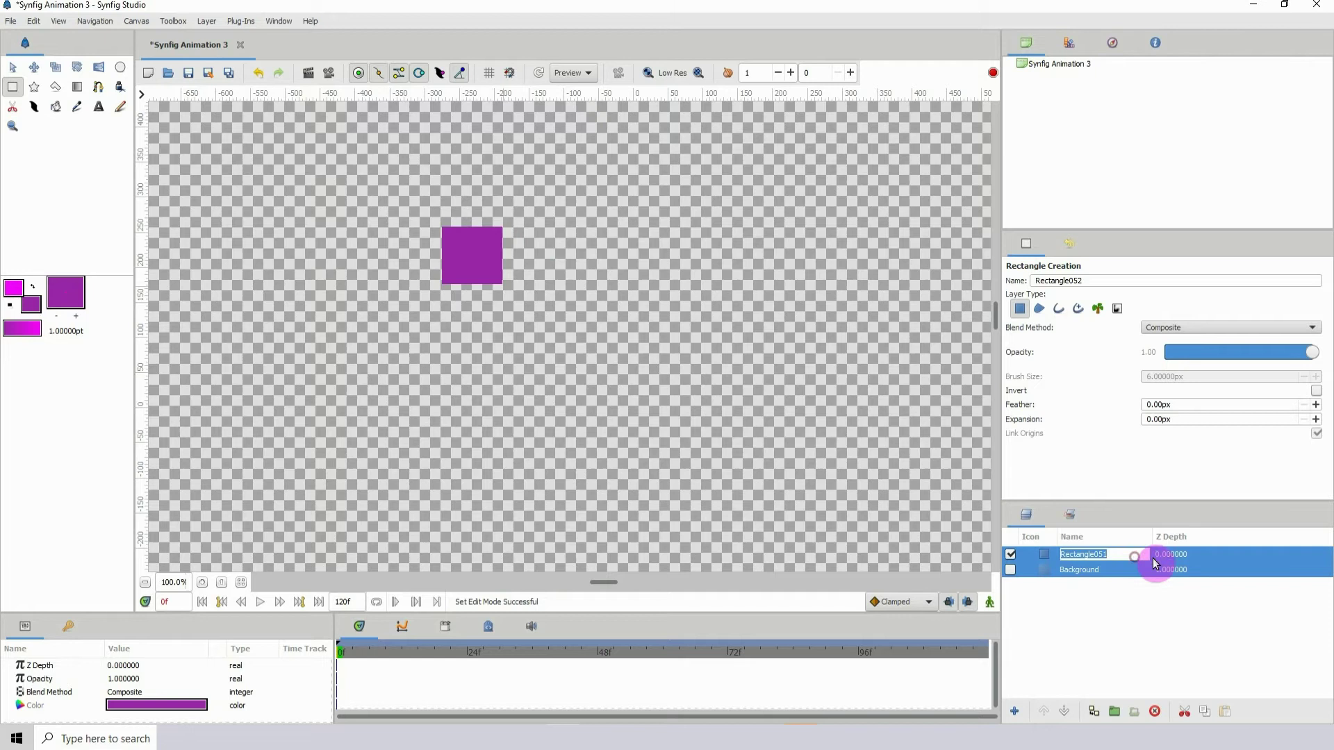
Step: Replace that square with a large purple Rectangle052 Region layer
click(1128, 553)
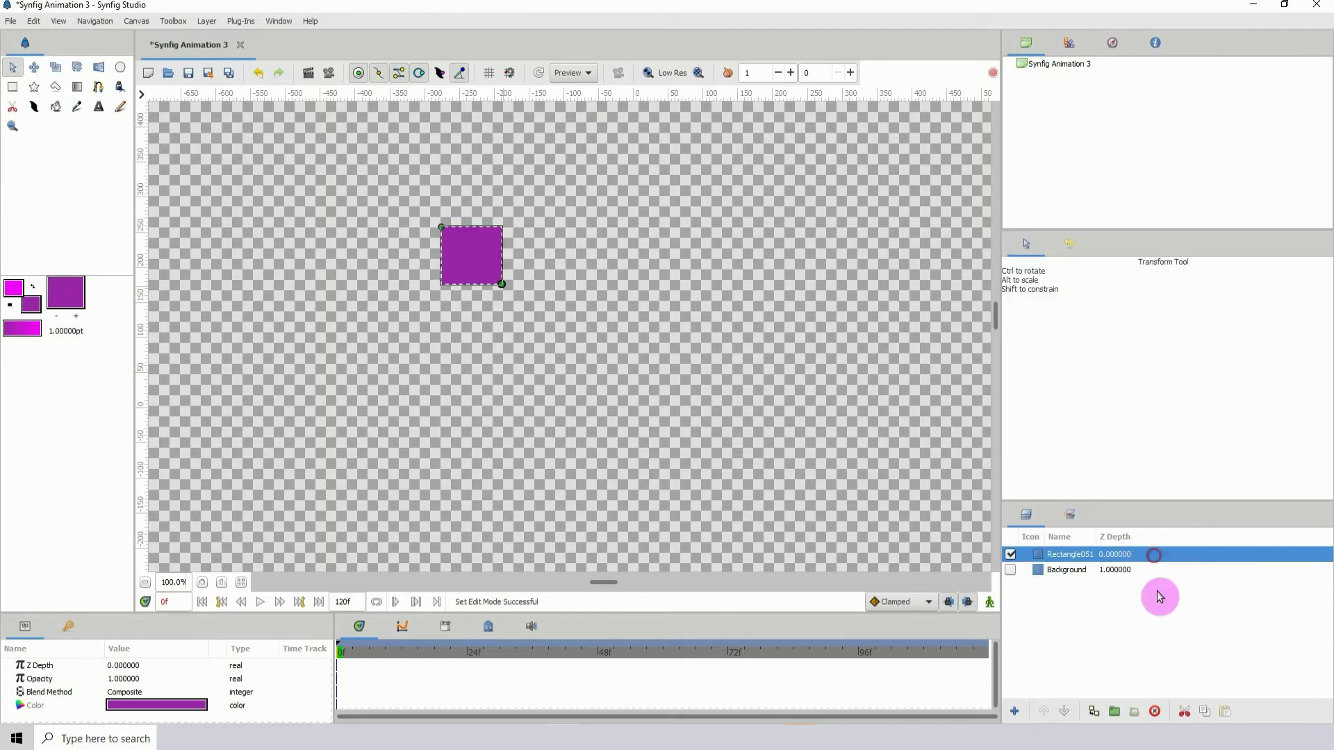
click(1154, 711)
click(11, 85)
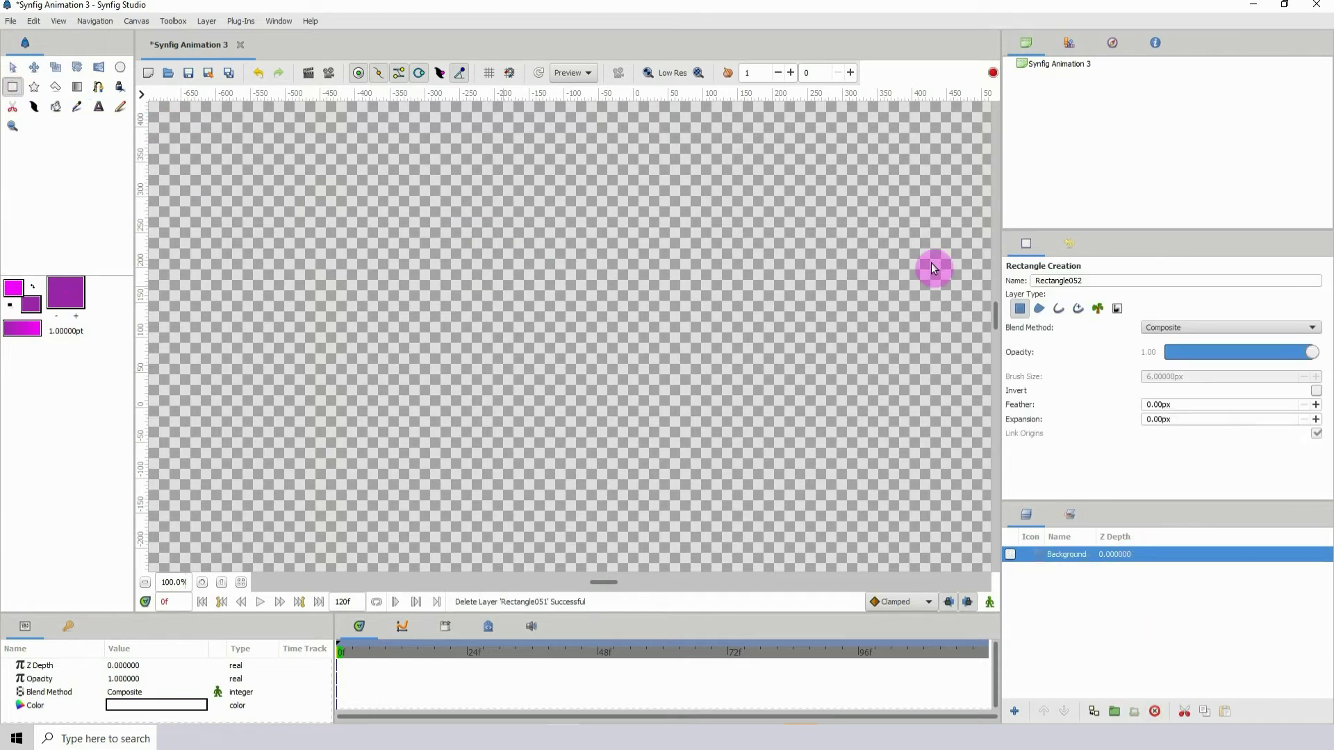
click(1039, 310)
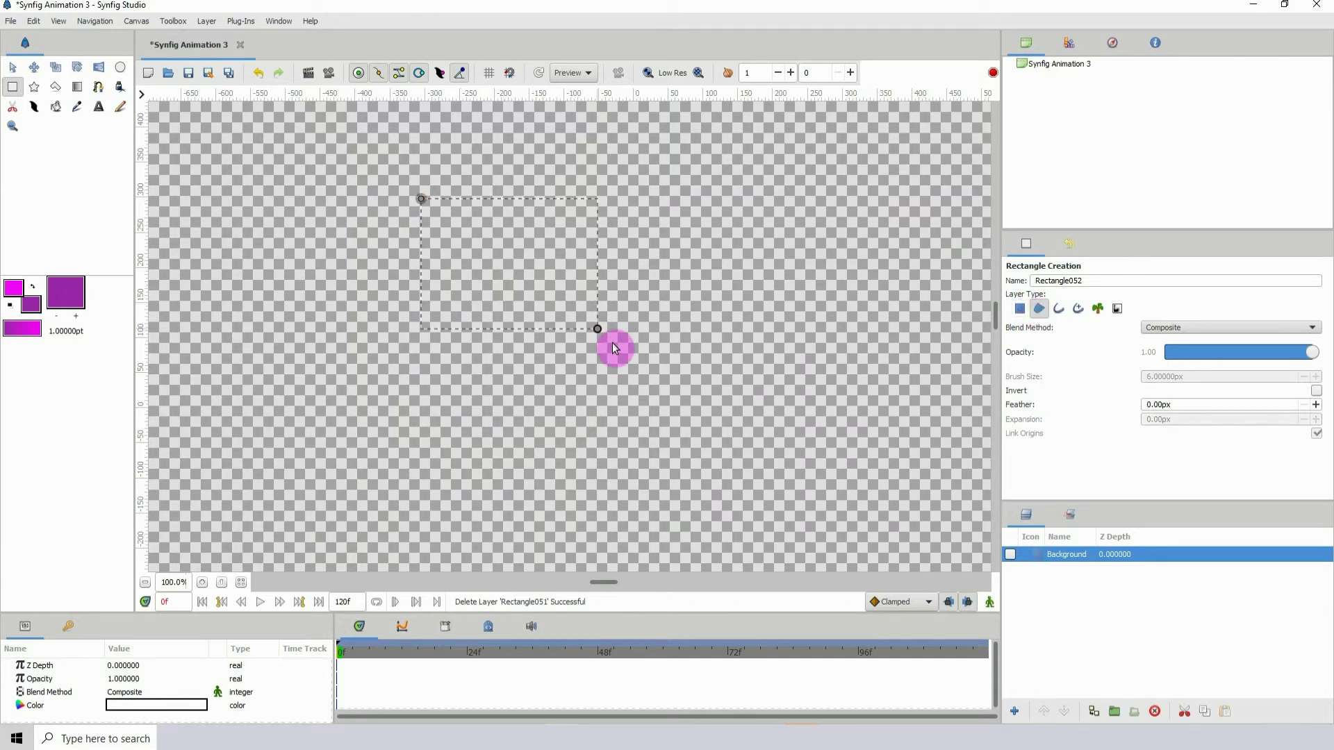
drag(660, 406, 661, 405)
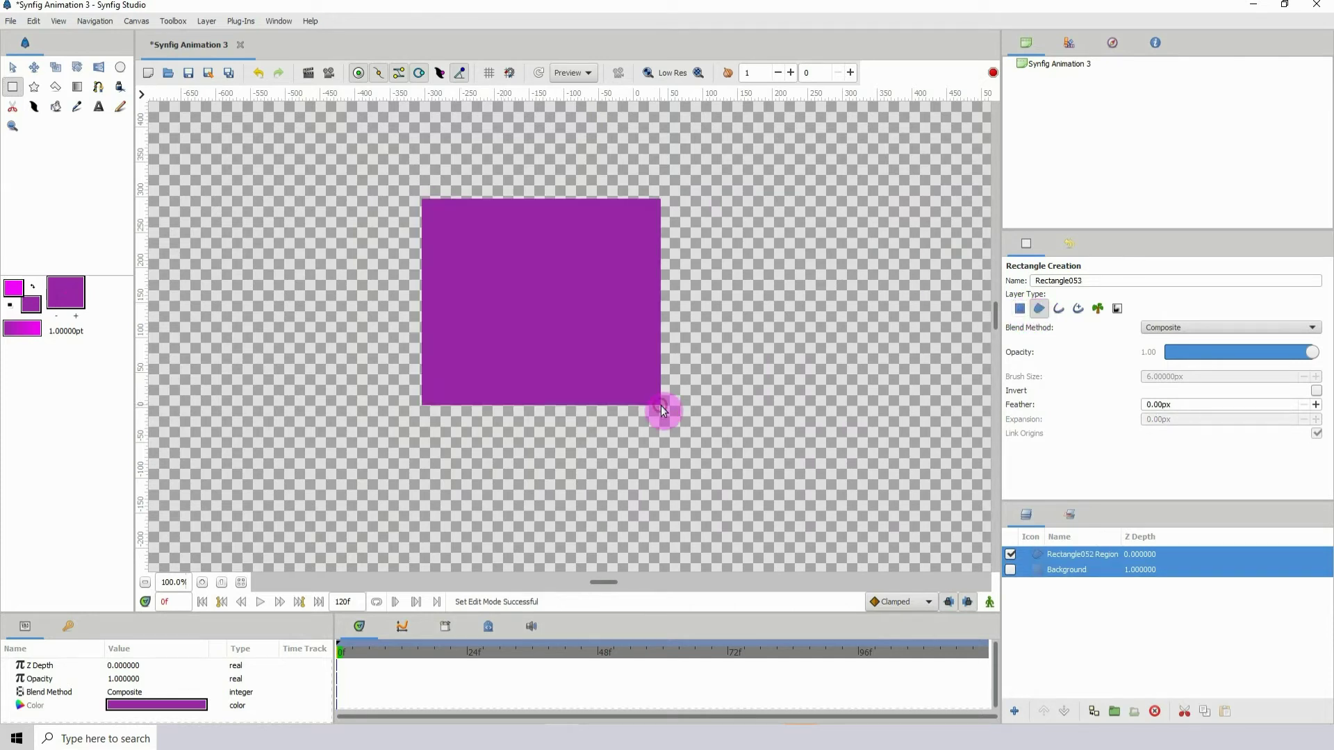
Step: Add a Warp distortion layer above the Rectangle052 Region layer
click(1183, 556)
right_click(1185, 553)
mouse_move(1194, 274)
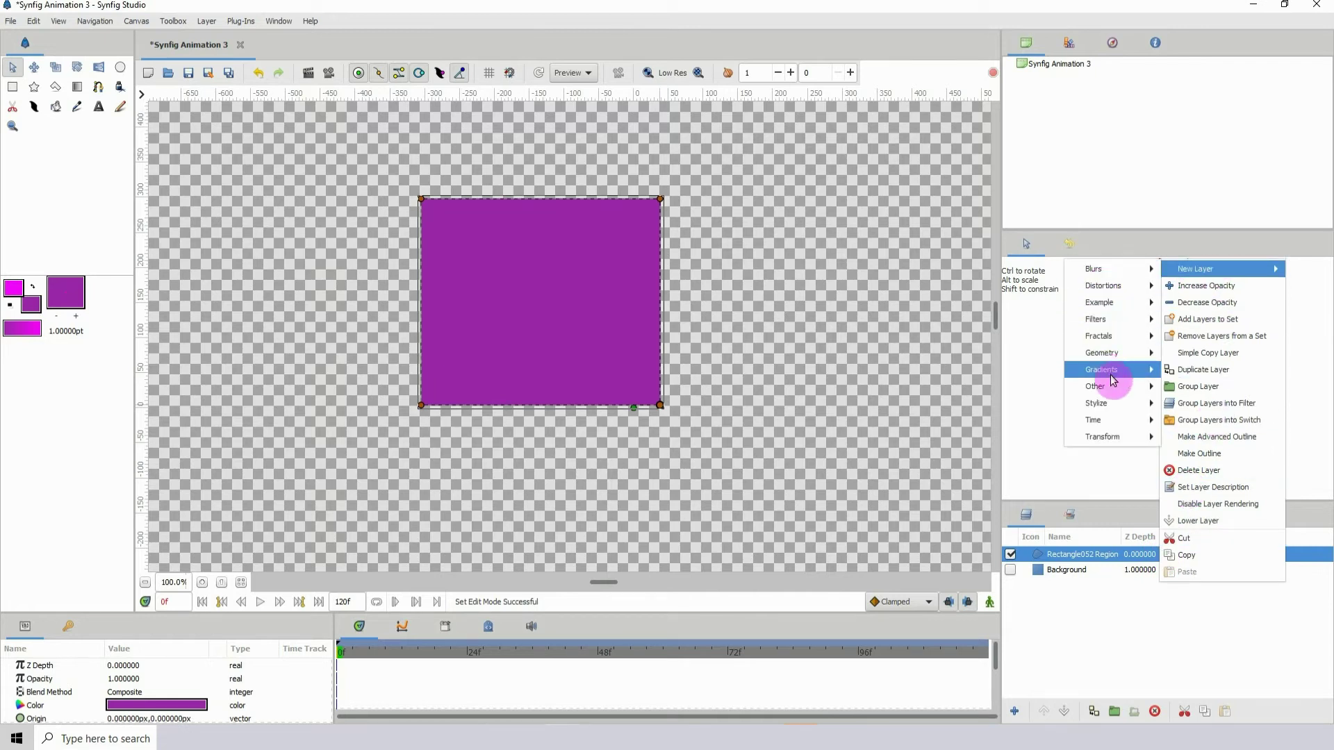
mouse_move(1104, 287)
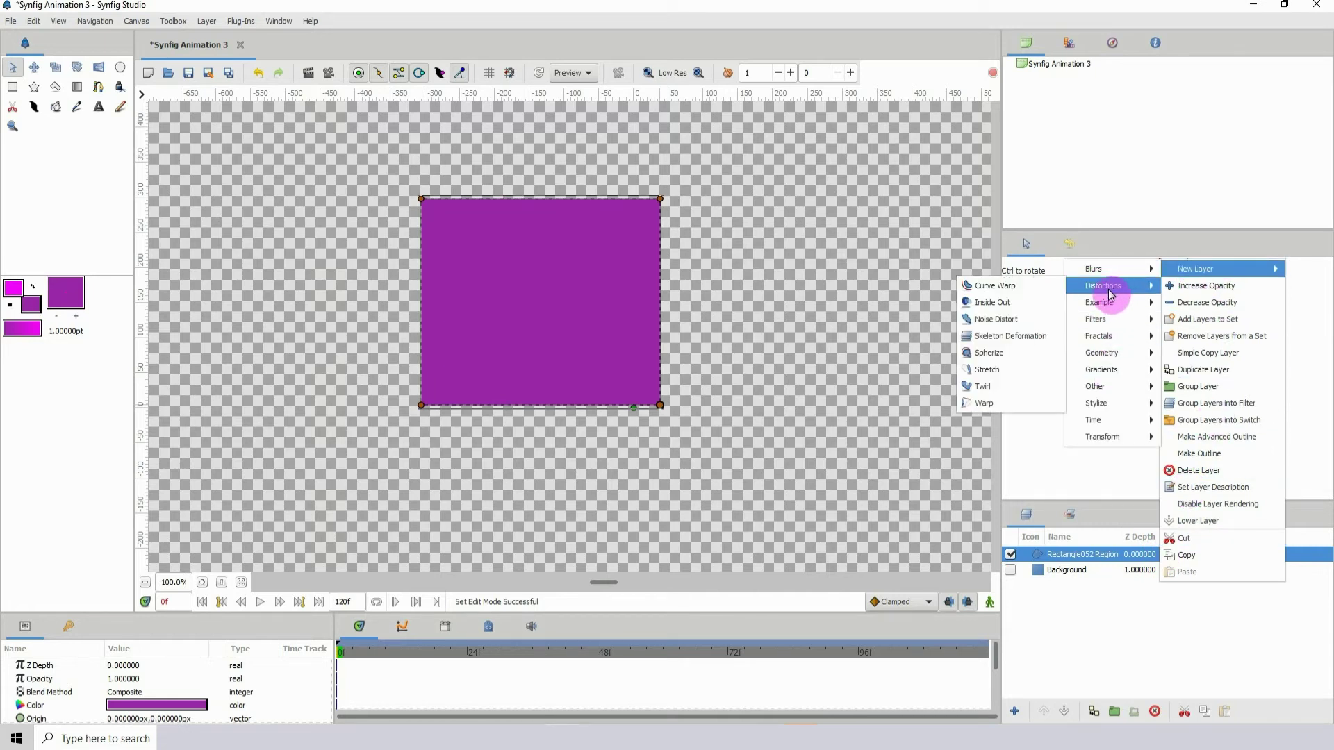
click(983, 402)
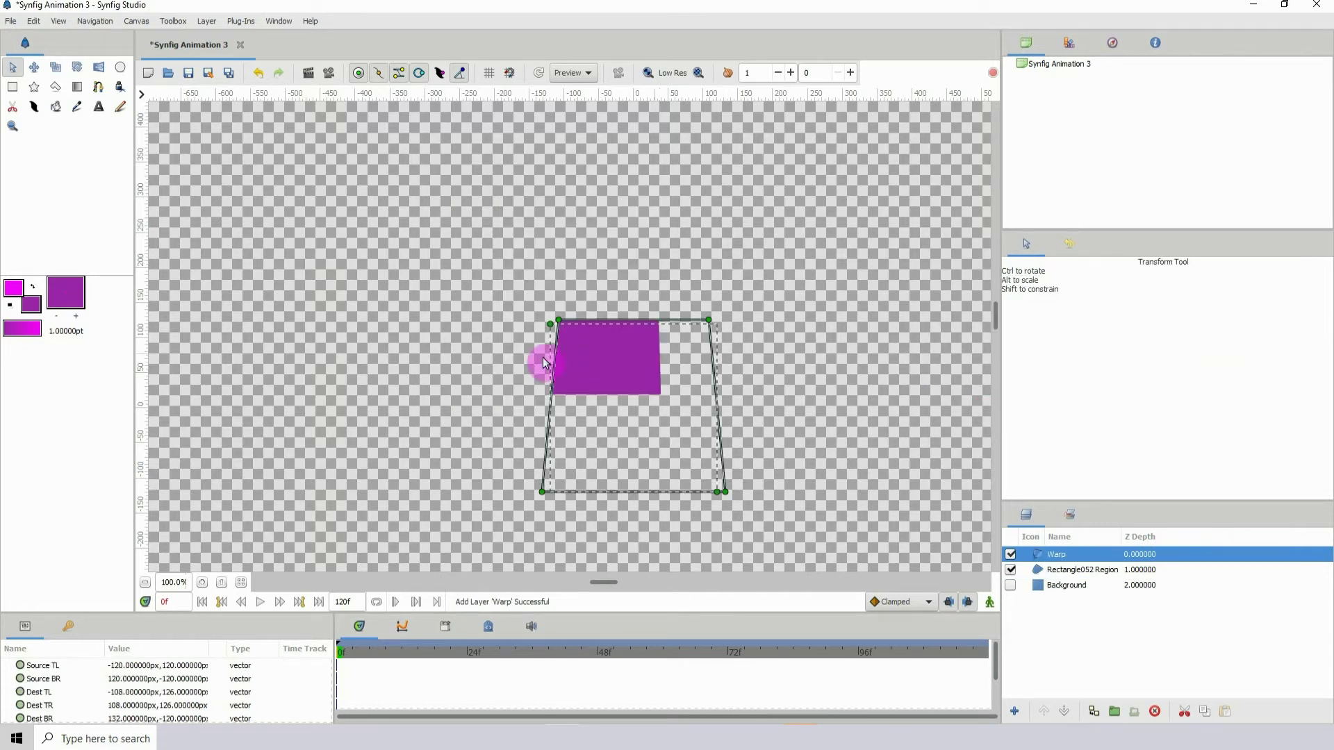
Step: Fit the Warp's Source TL and BR corners to the rectangle and re-enable the Warp
click(1011, 554)
drag(550, 323, 415, 193)
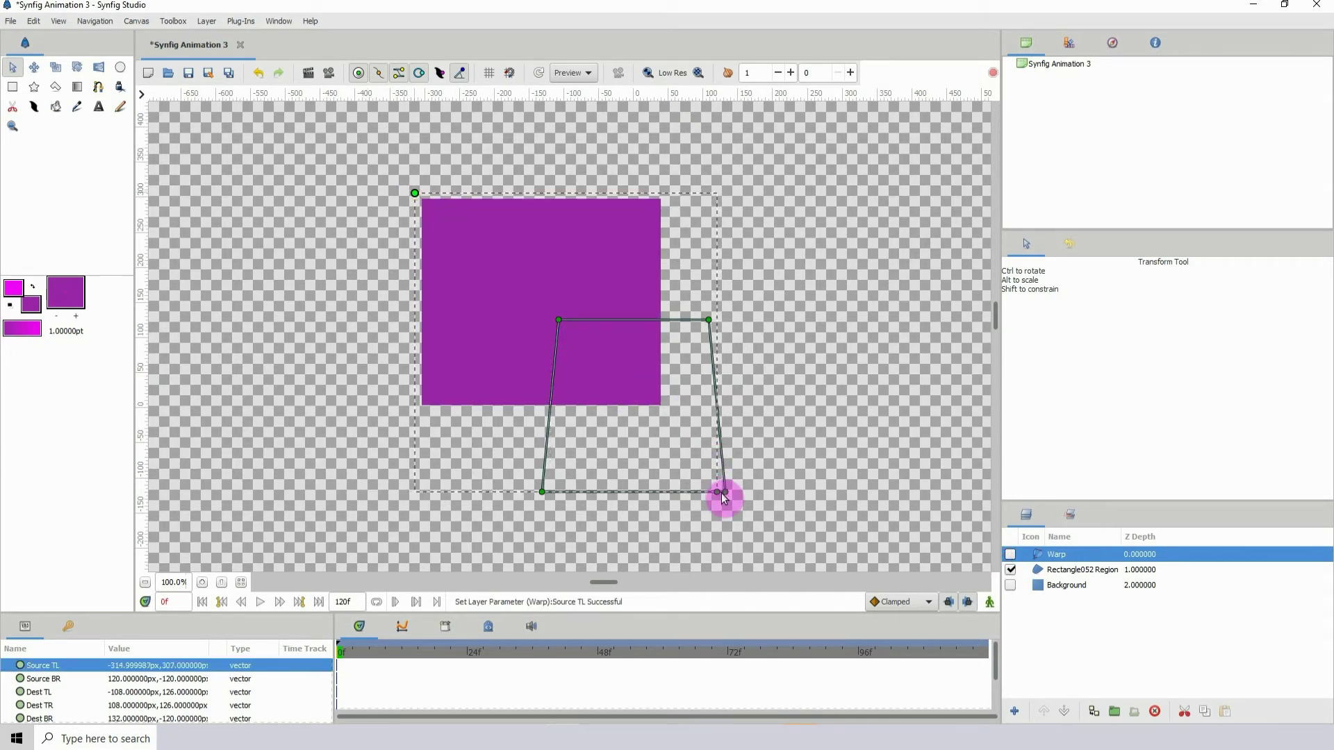
drag(721, 494, 670, 419)
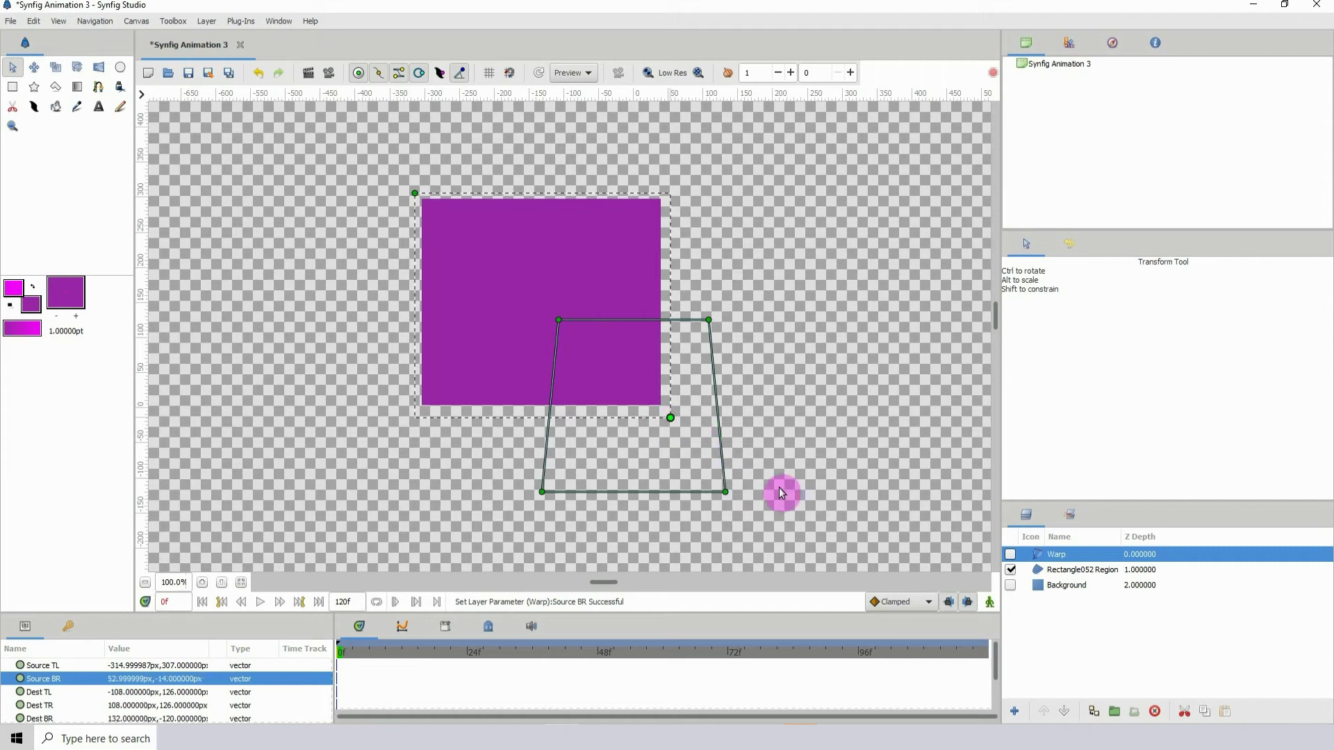
click(1010, 553)
click(544, 316)
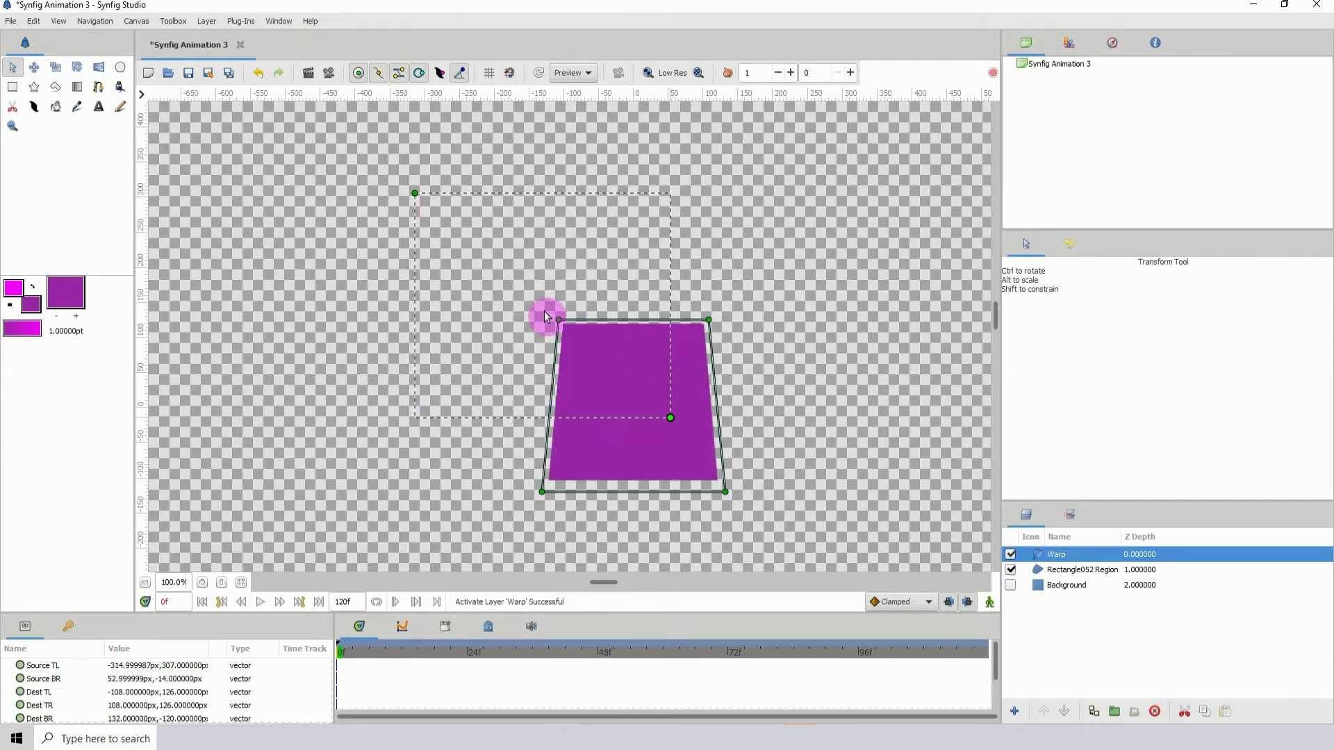
click(701, 425)
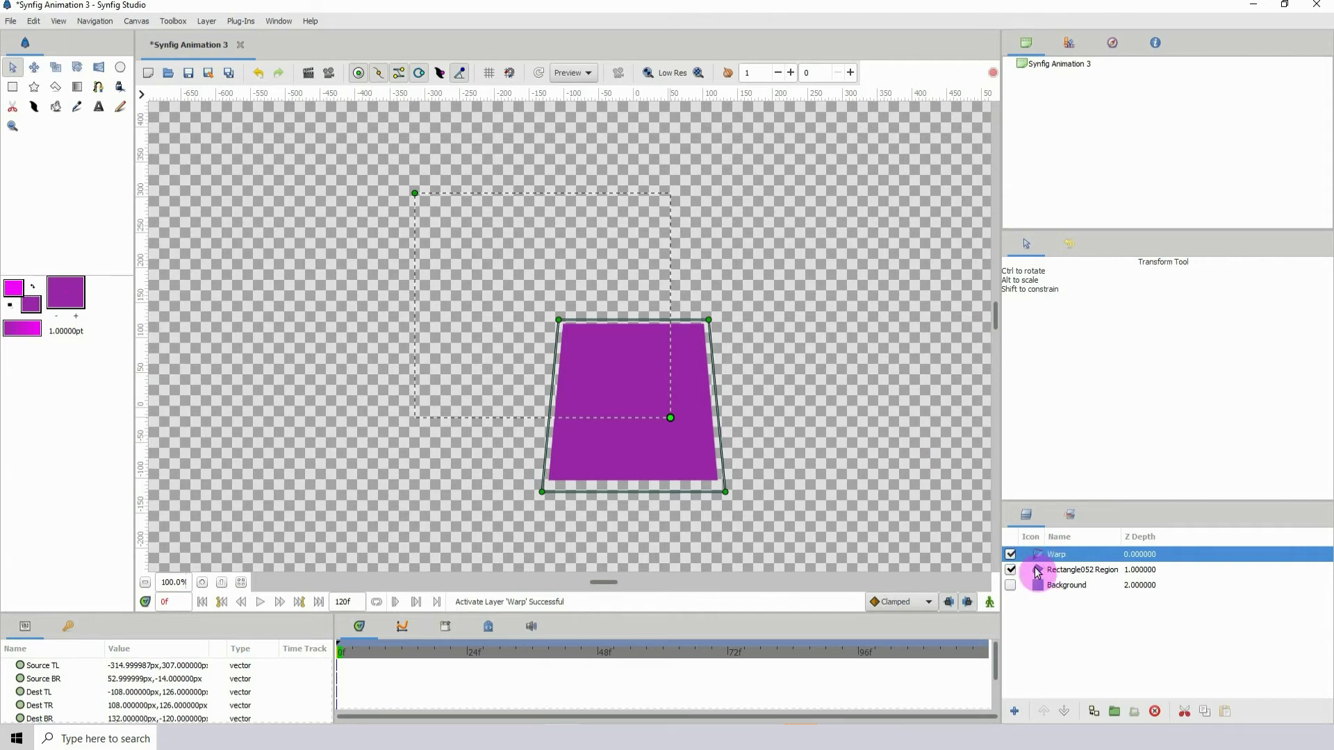
click(1070, 574)
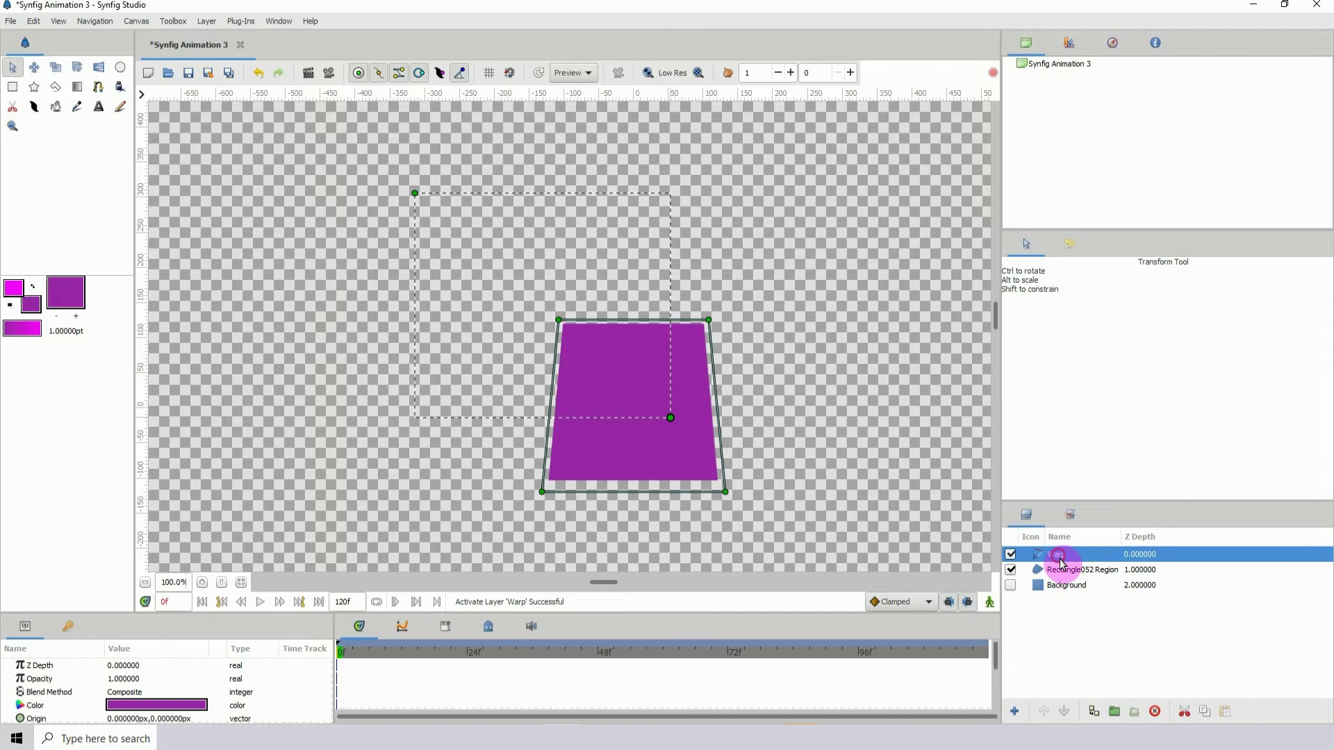
click(1056, 553)
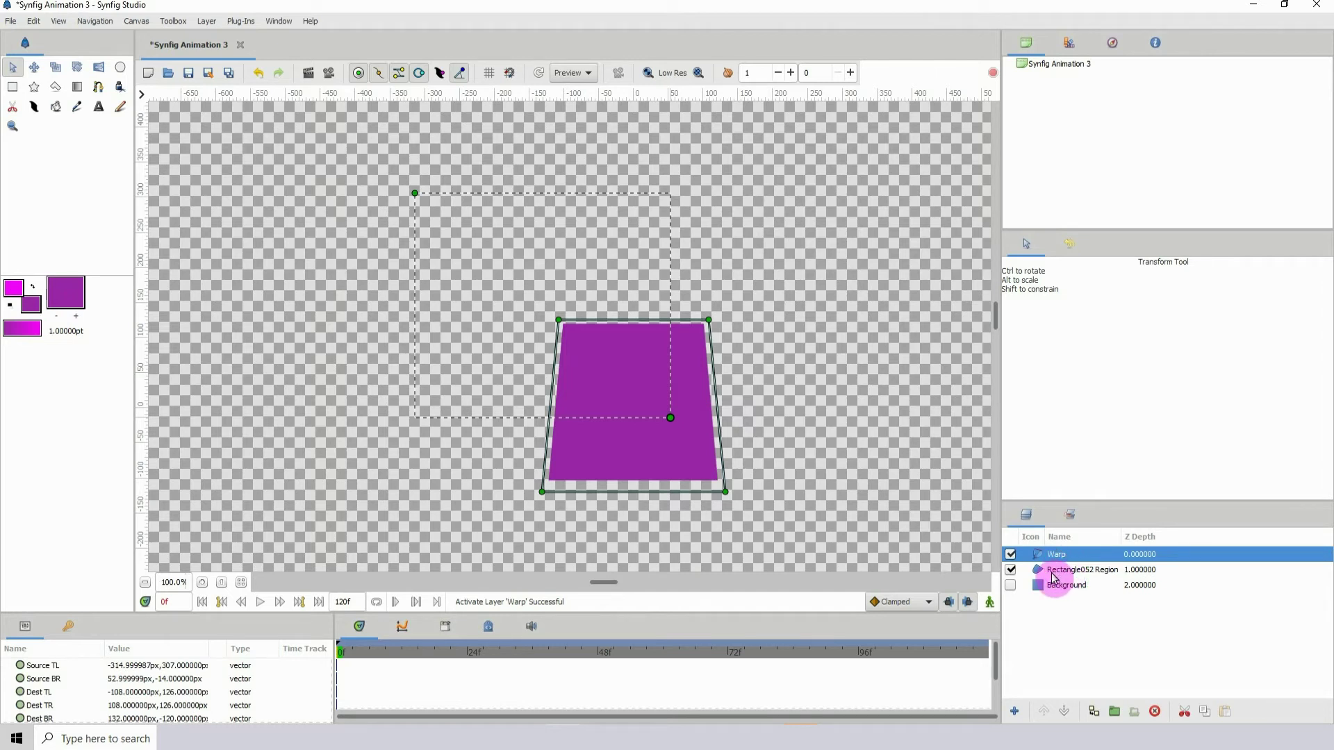
Step: Group the Warp and Rectangle052 Region layers into a single group
ctrl+click(1050, 572)
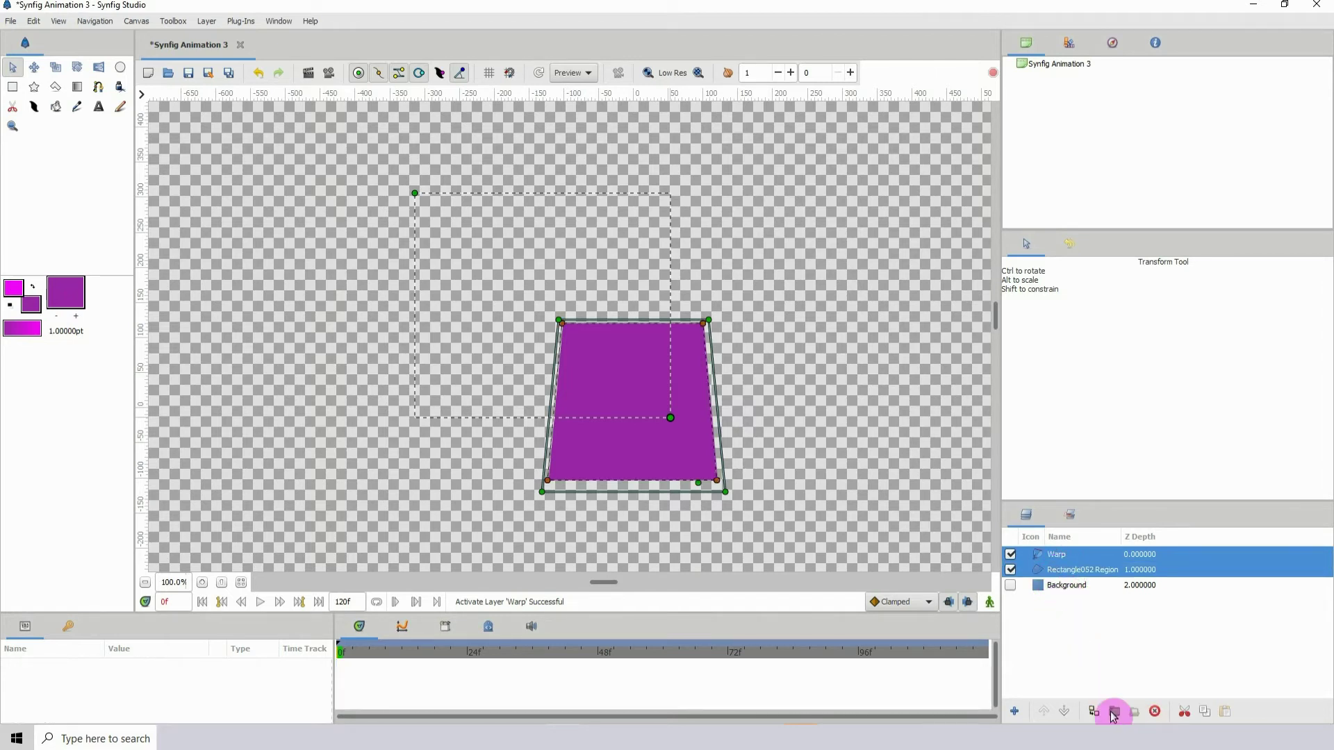
click(1112, 712)
click(1054, 554)
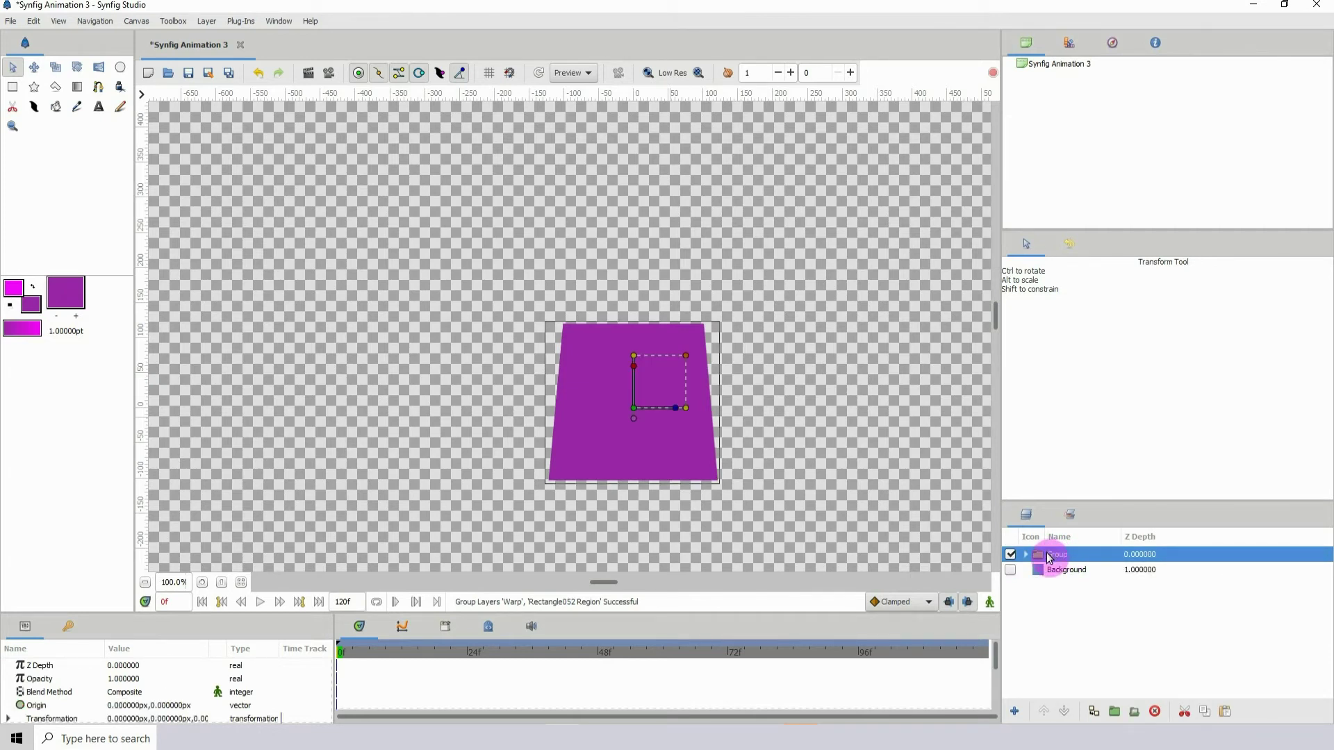
Step: Duplicate the group into four copies, hide the top three, and select the bottom group's Warp
key(ctrl+d)
key(ctrl+d)
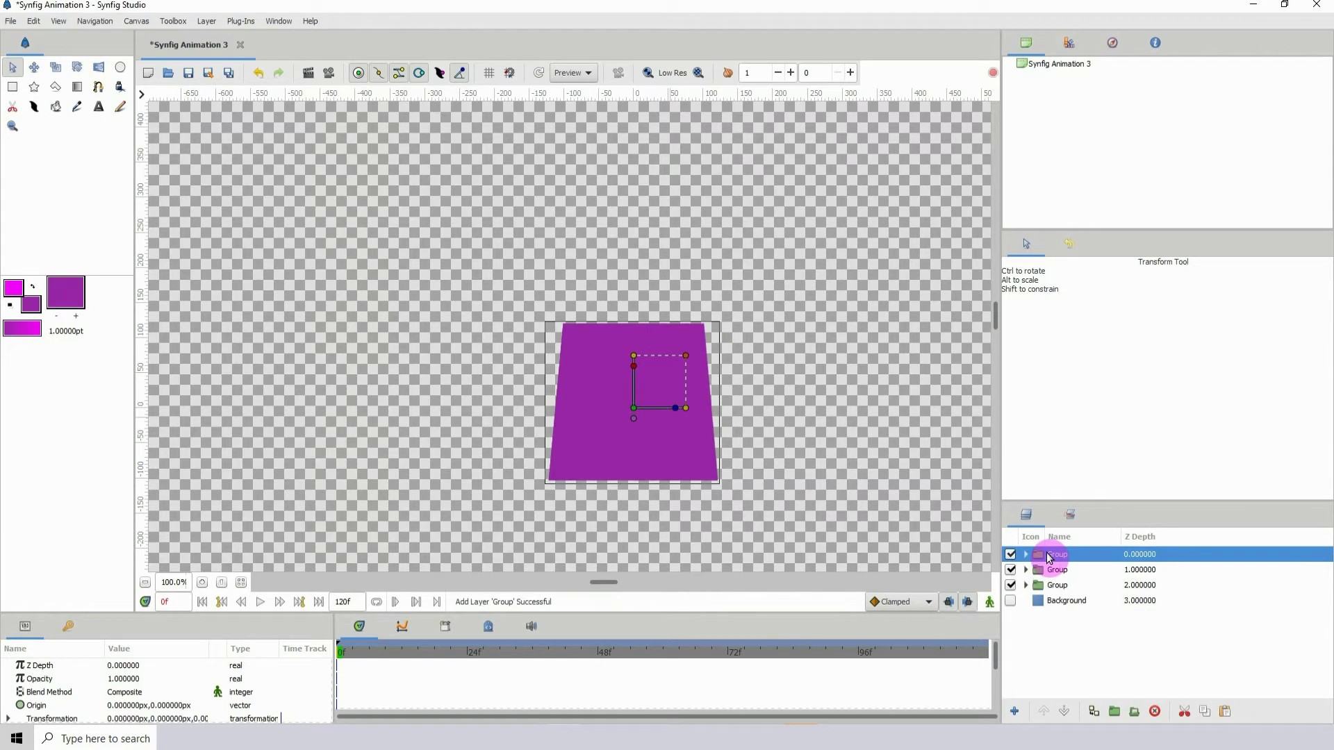
key(ctrl+d)
click(1010, 554)
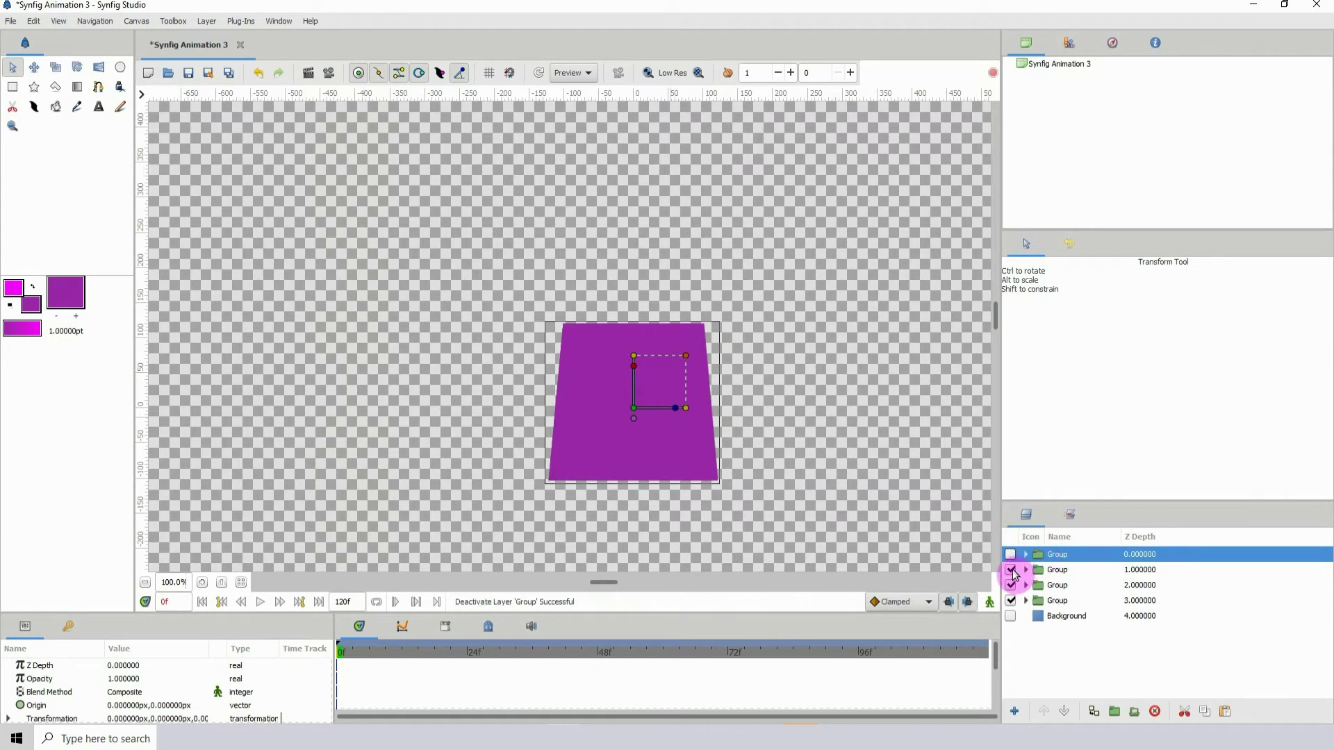
click(1011, 570)
click(1010, 585)
click(1044, 600)
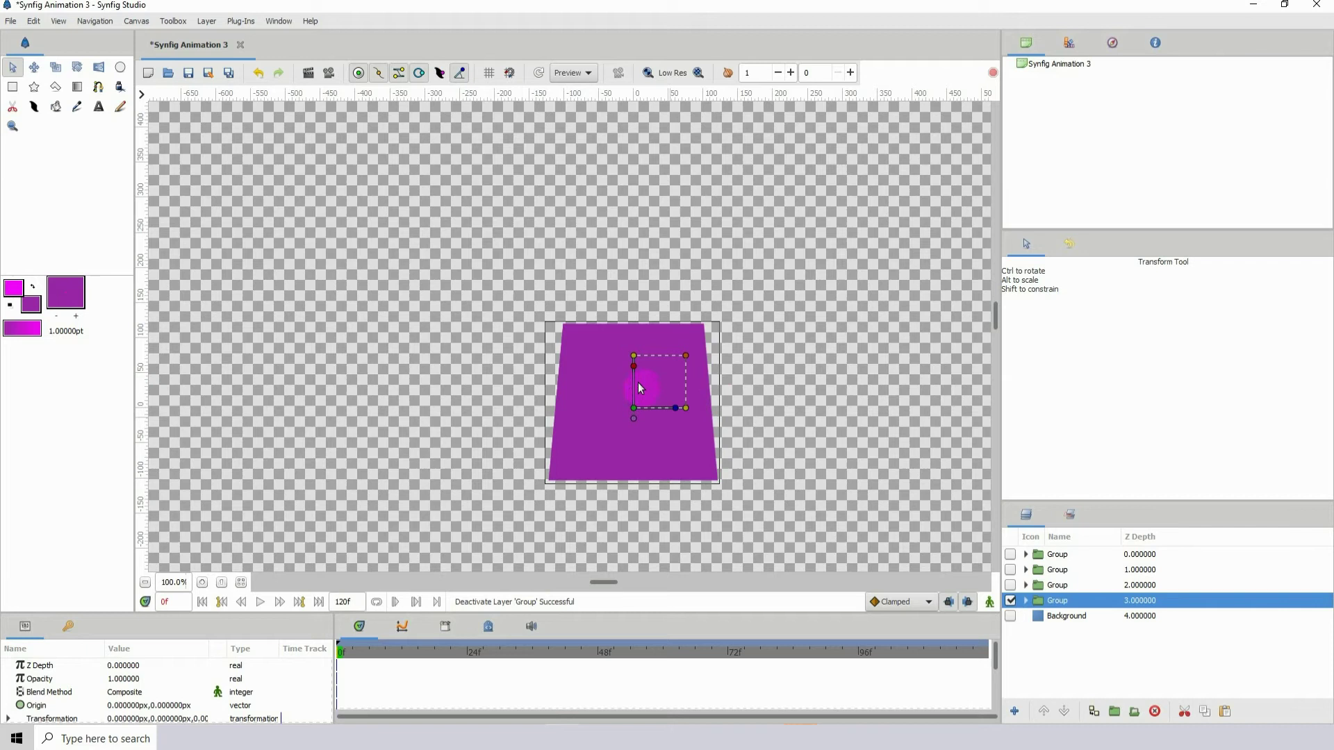
click(1135, 711)
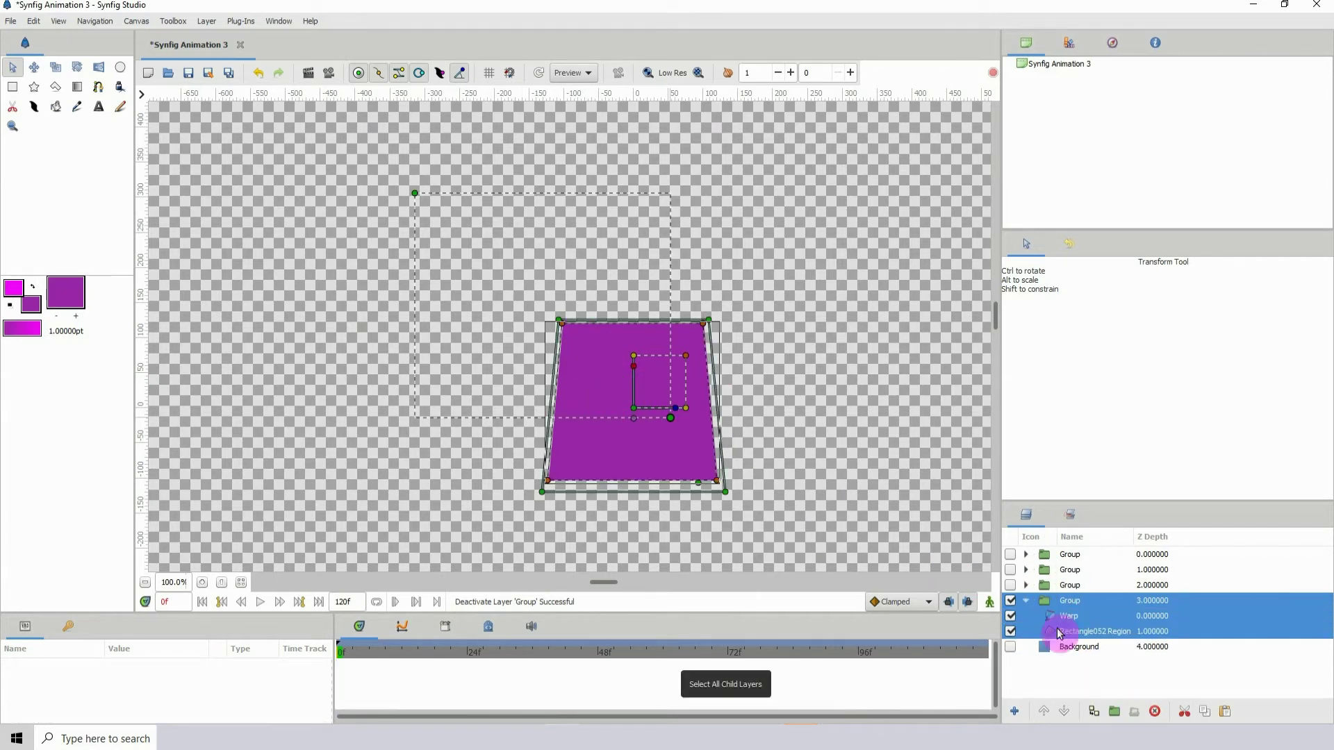
click(1104, 616)
Step: Drag the bottom Warp's destination corners into a wide, flat floor trapezoid
drag(568, 322, 467, 393)
drag(710, 320, 682, 417)
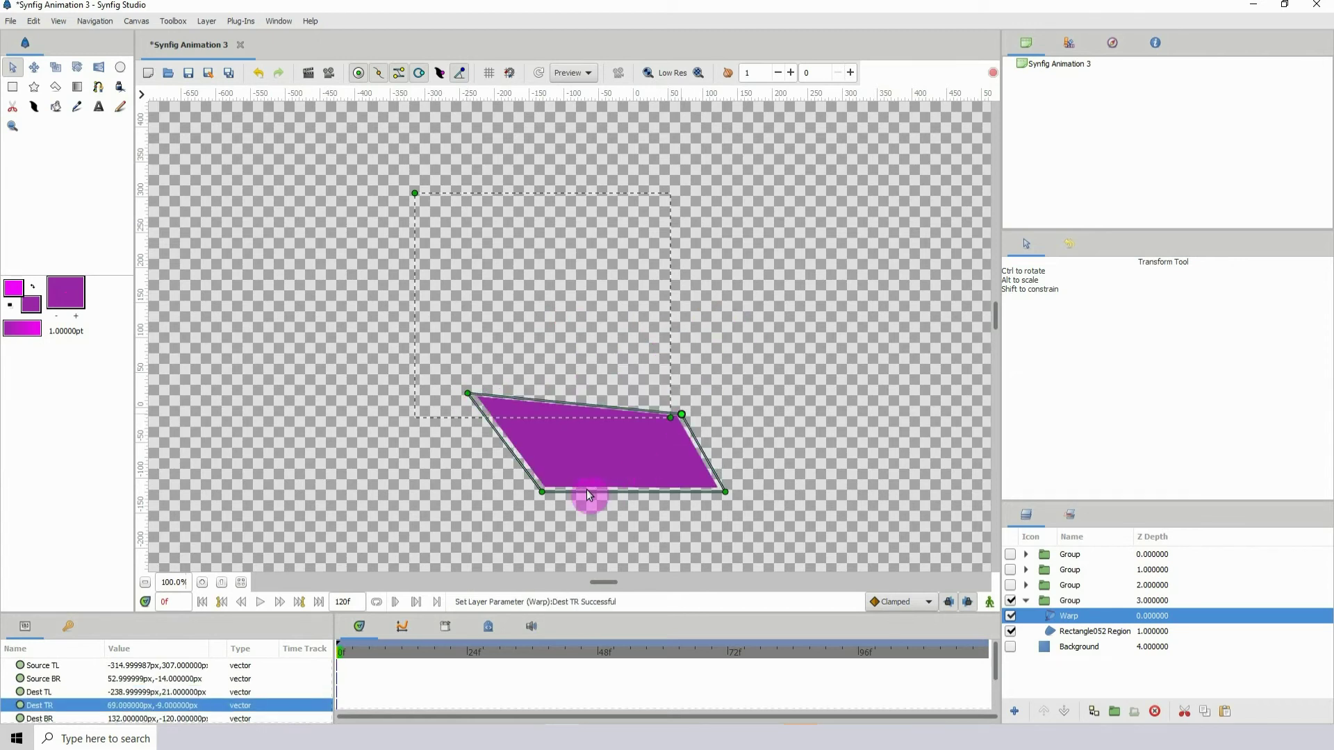
drag(542, 492, 330, 501)
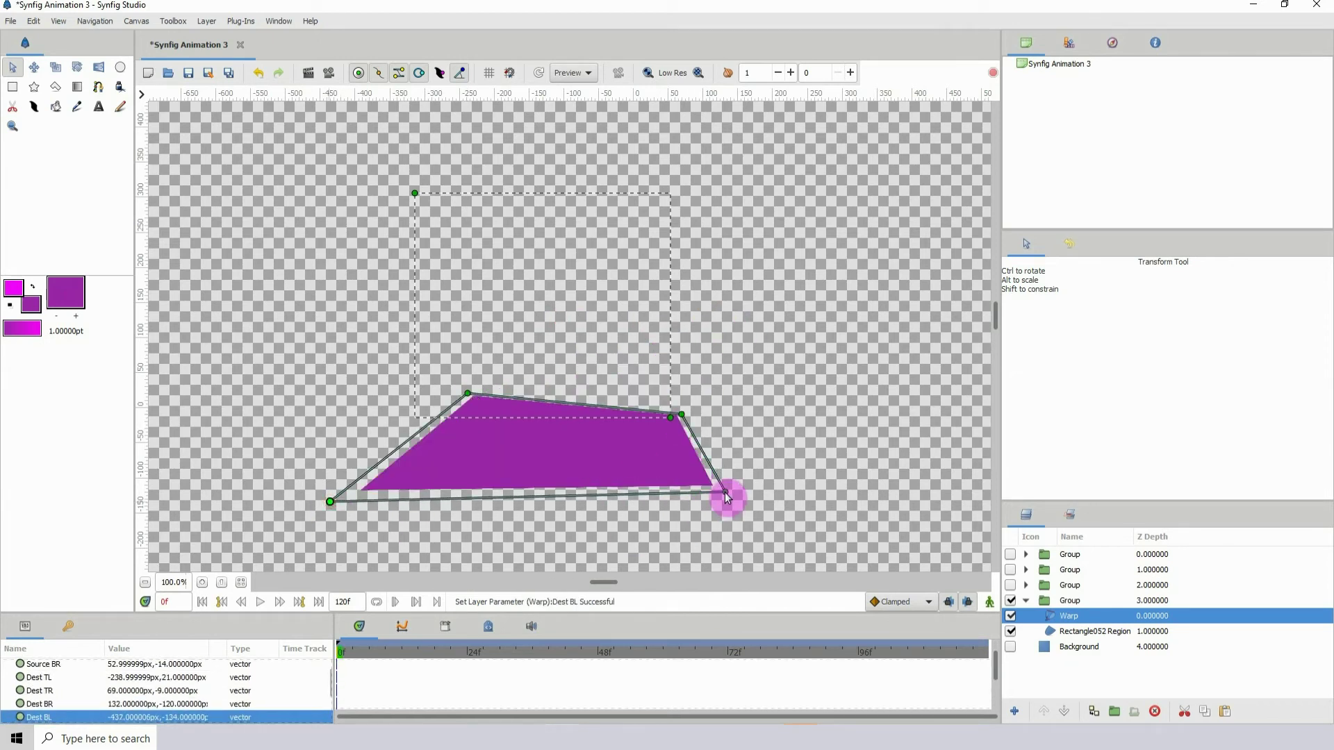
drag(724, 492, 836, 497)
click(467, 393)
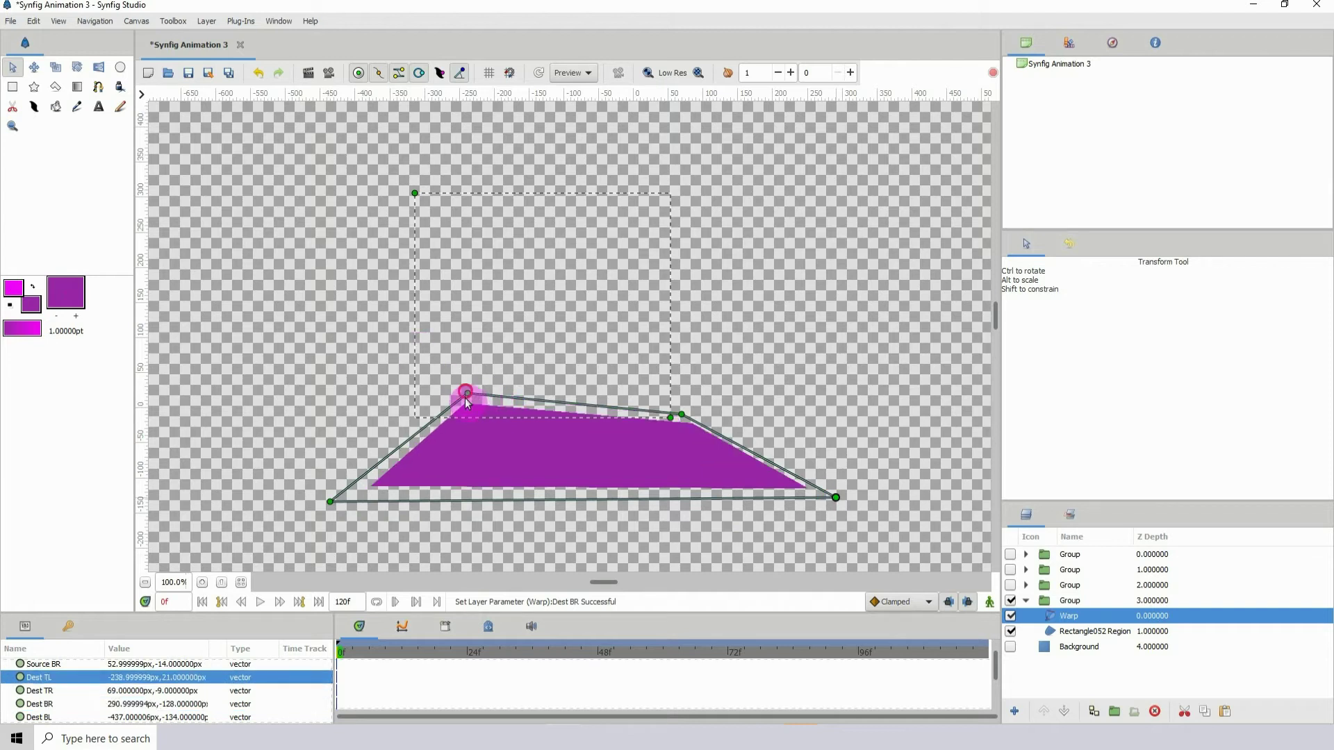
drag(467, 396, 442, 419)
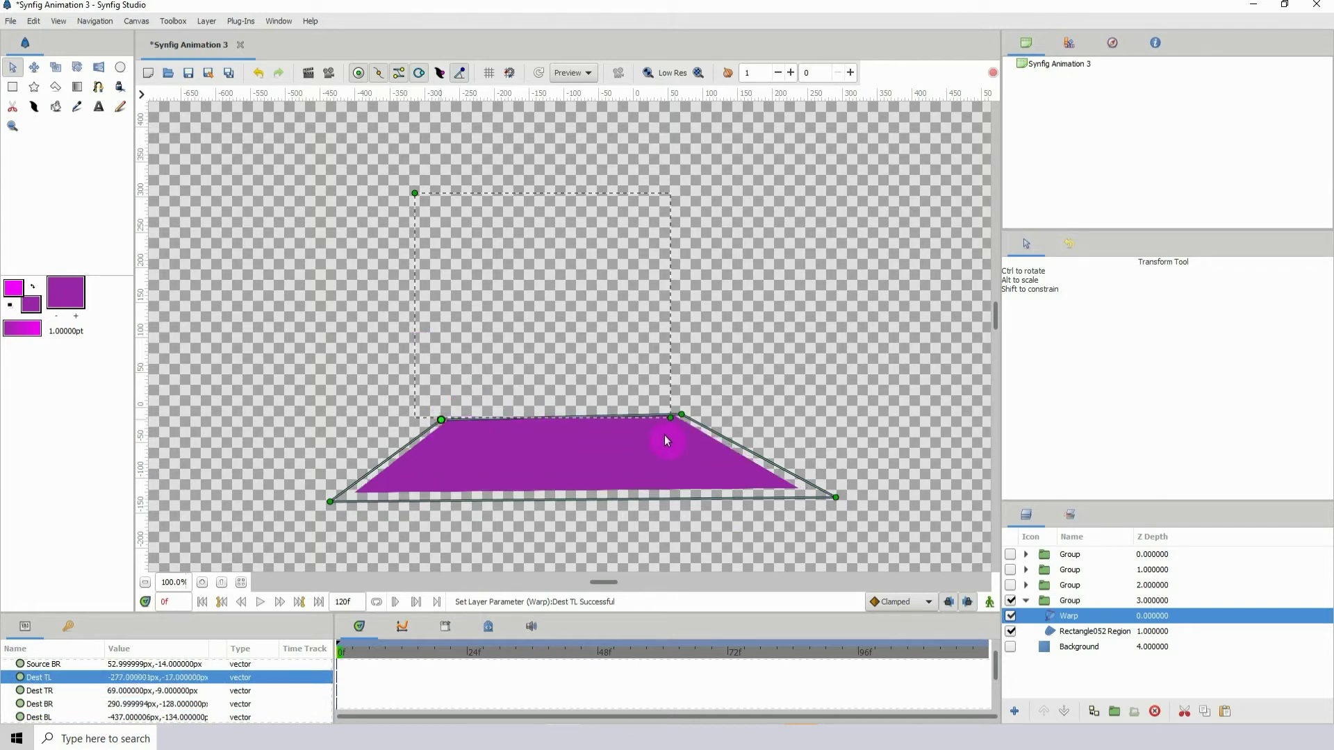
drag(681, 417, 698, 420)
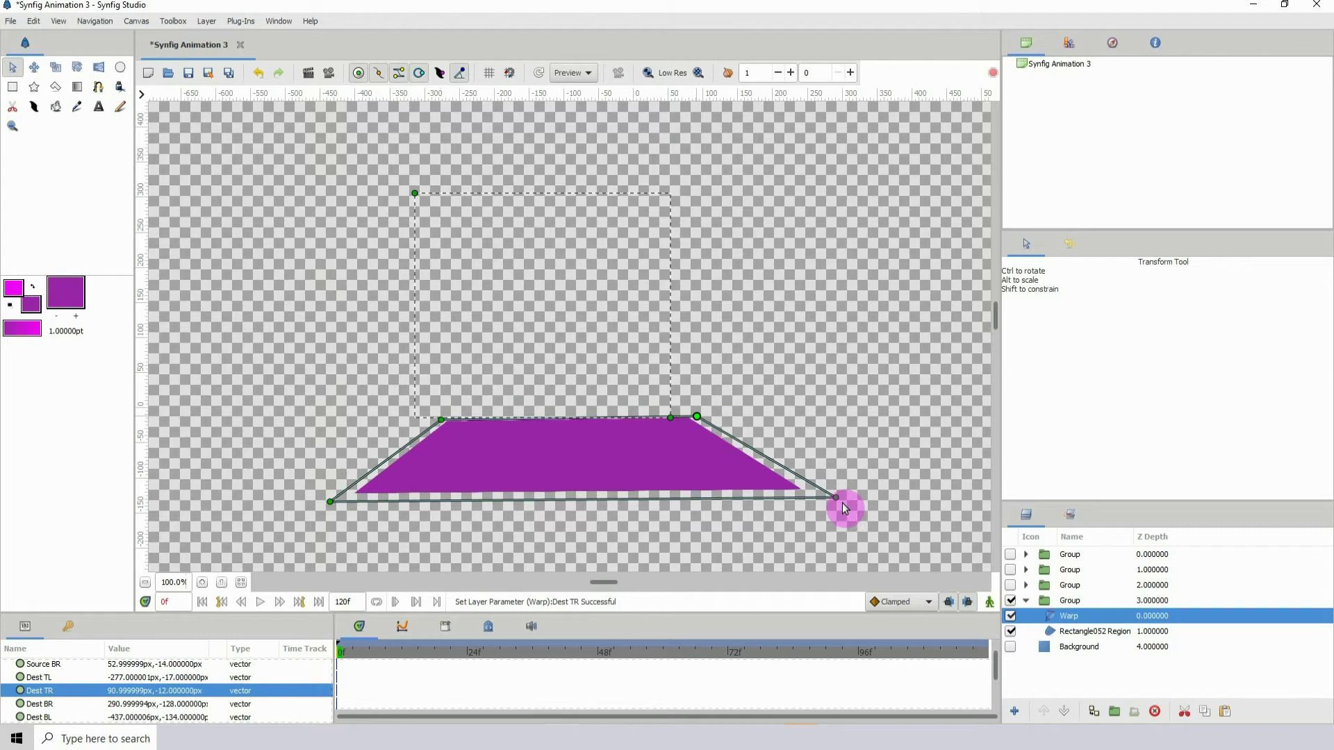
drag(838, 499, 862, 497)
drag(337, 503, 314, 503)
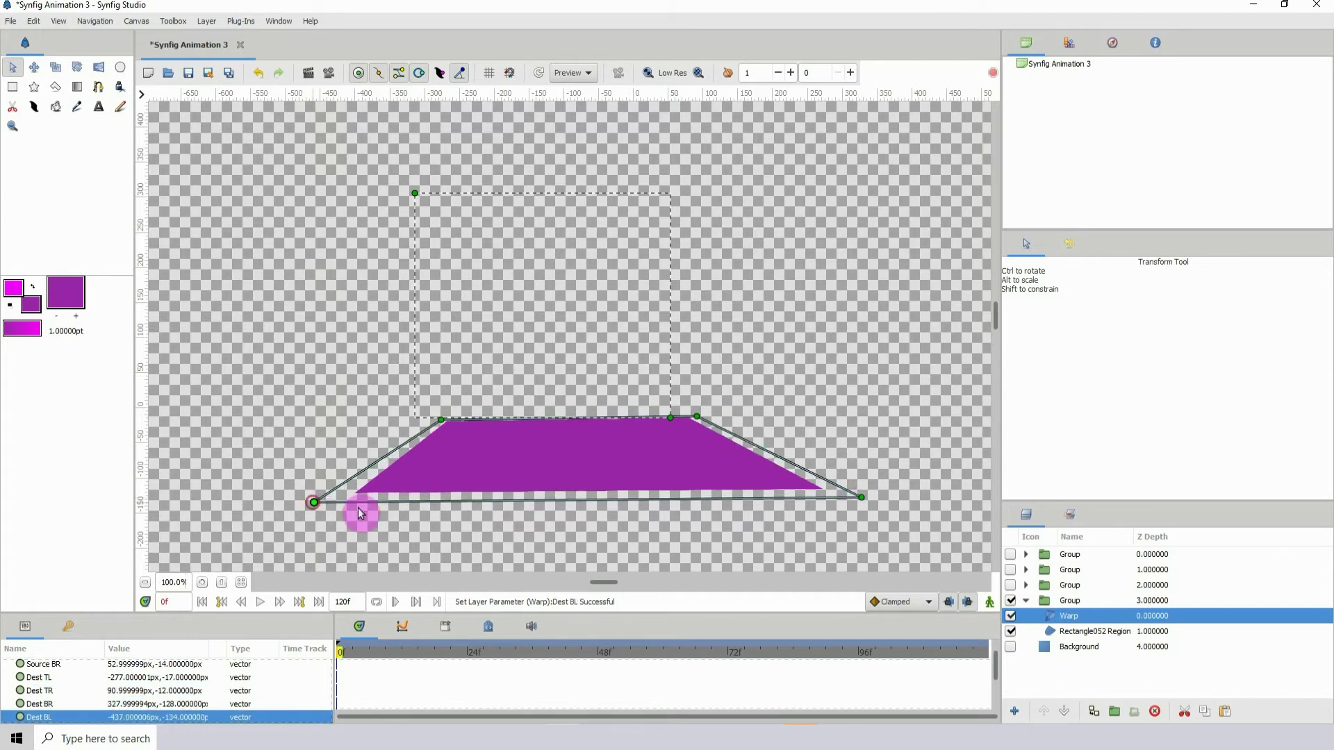
Step: Rename the bottom group to 'floor'
click(1070, 600)
click(1070, 601)
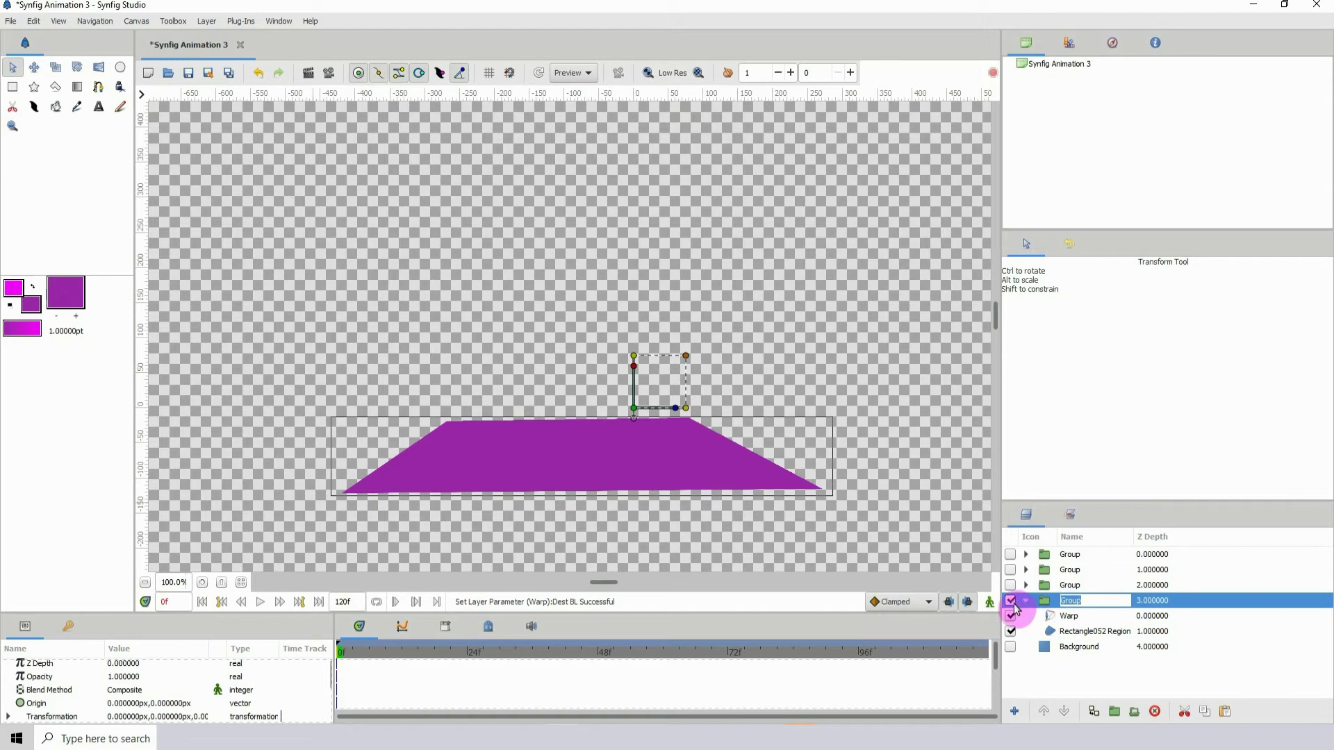
key(Return)
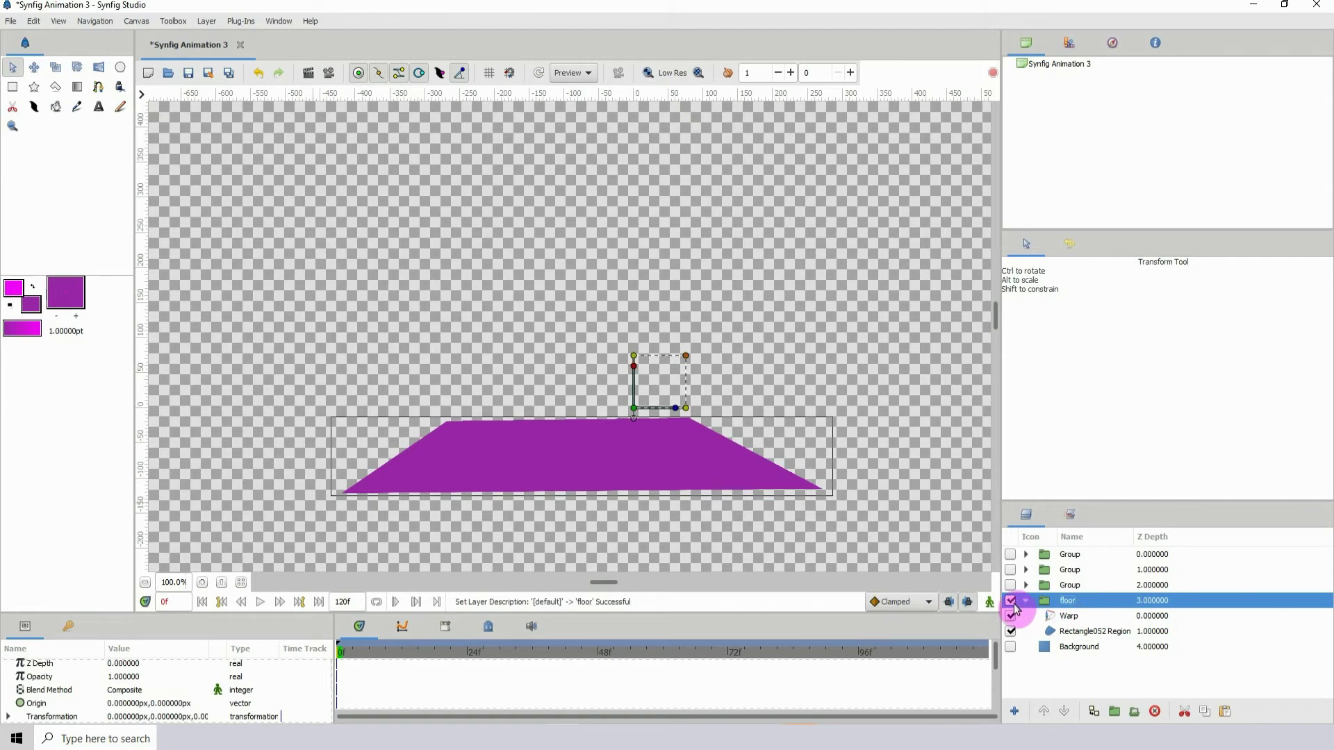
Step: Show the third group and shape its Warp into an upright left wall meeting the floor
click(1010, 586)
click(1065, 587)
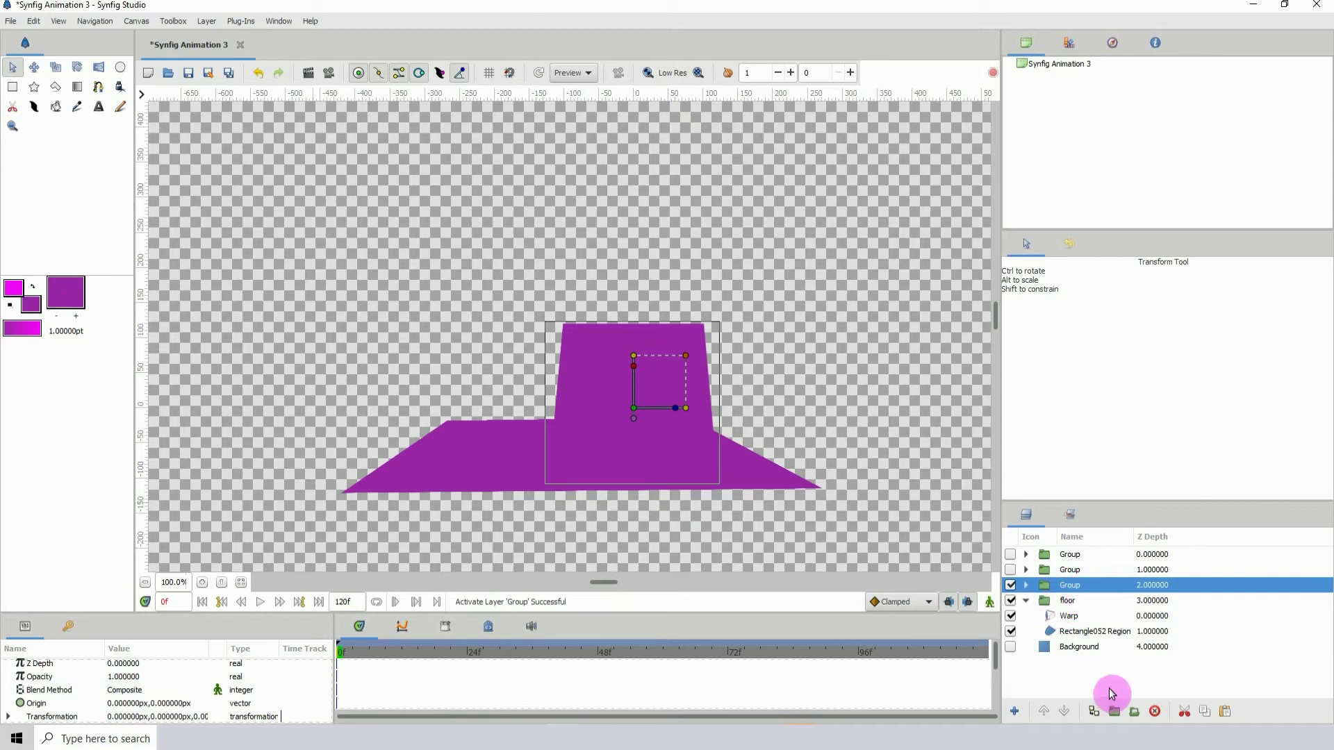
click(1134, 711)
click(1070, 601)
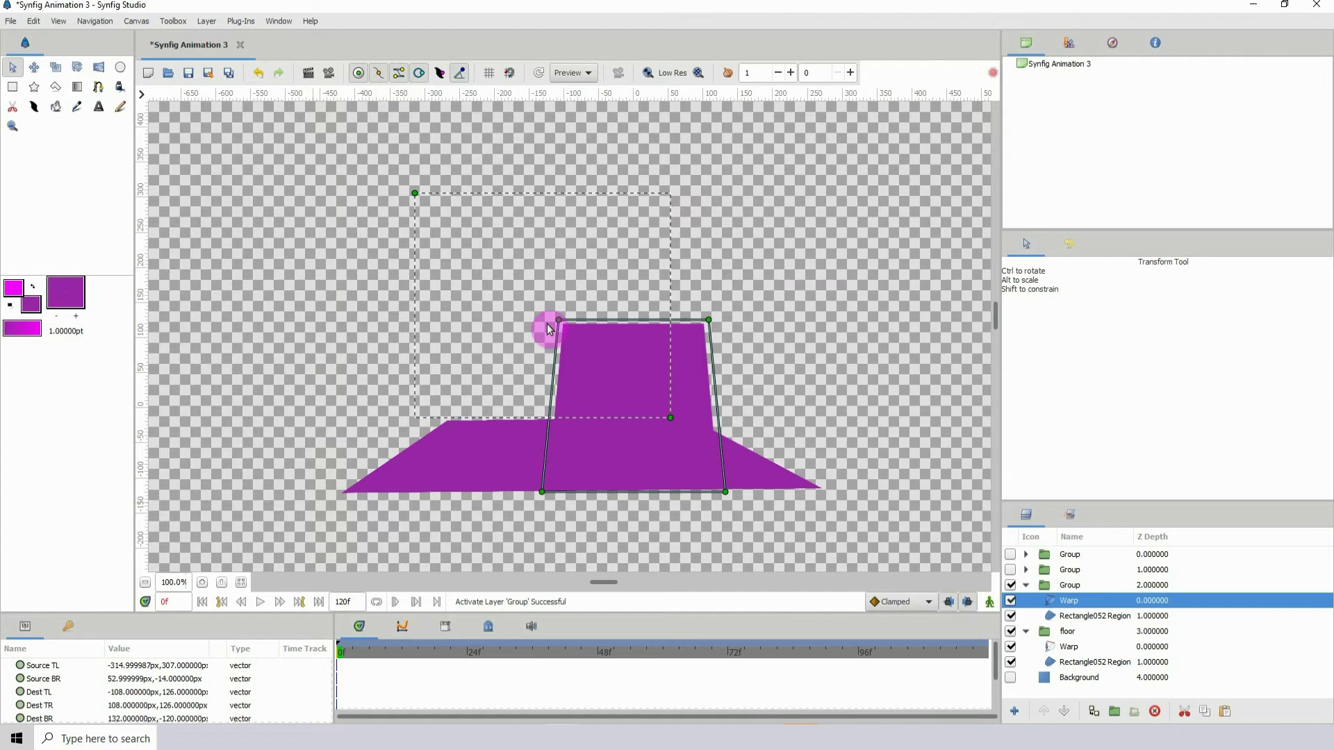
drag(547, 323, 332, 283)
drag(704, 319, 487, 265)
drag(542, 492, 310, 484)
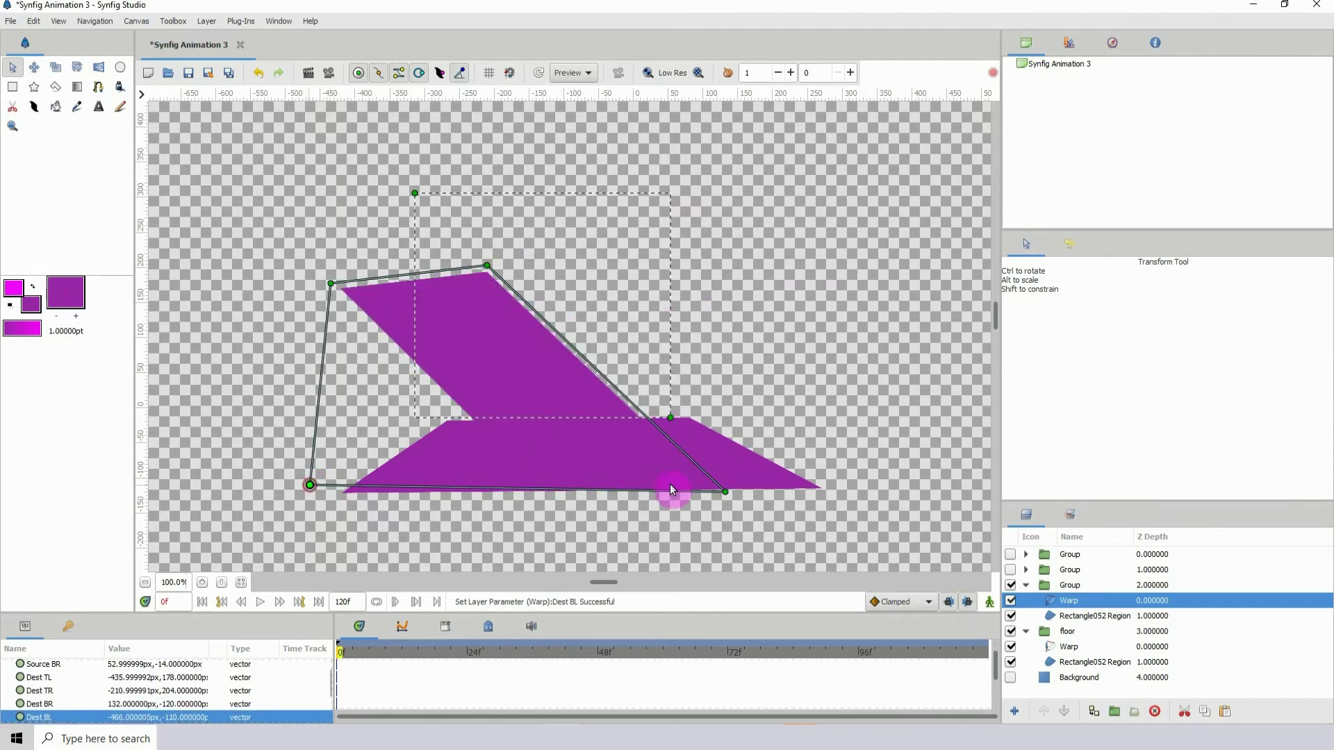
click(725, 492)
drag(723, 492, 428, 436)
drag(310, 486, 341, 492)
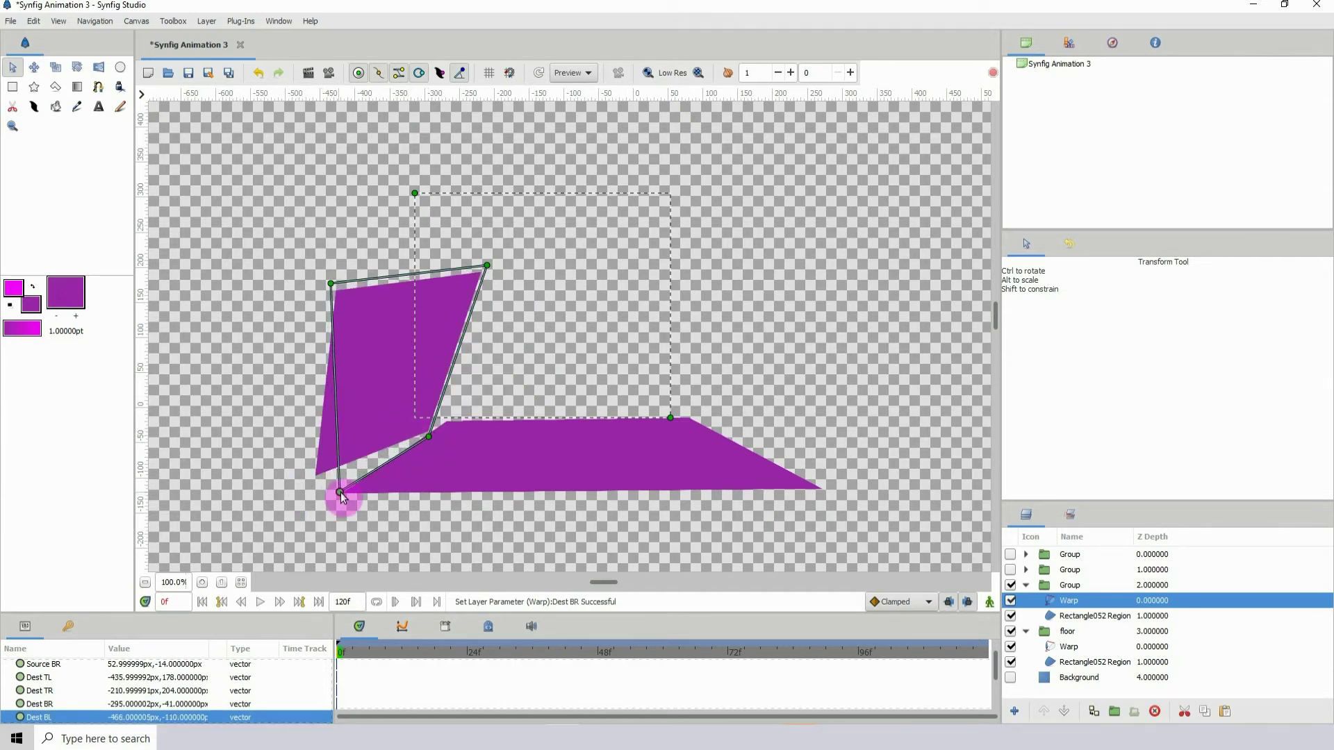
drag(330, 287, 335, 282)
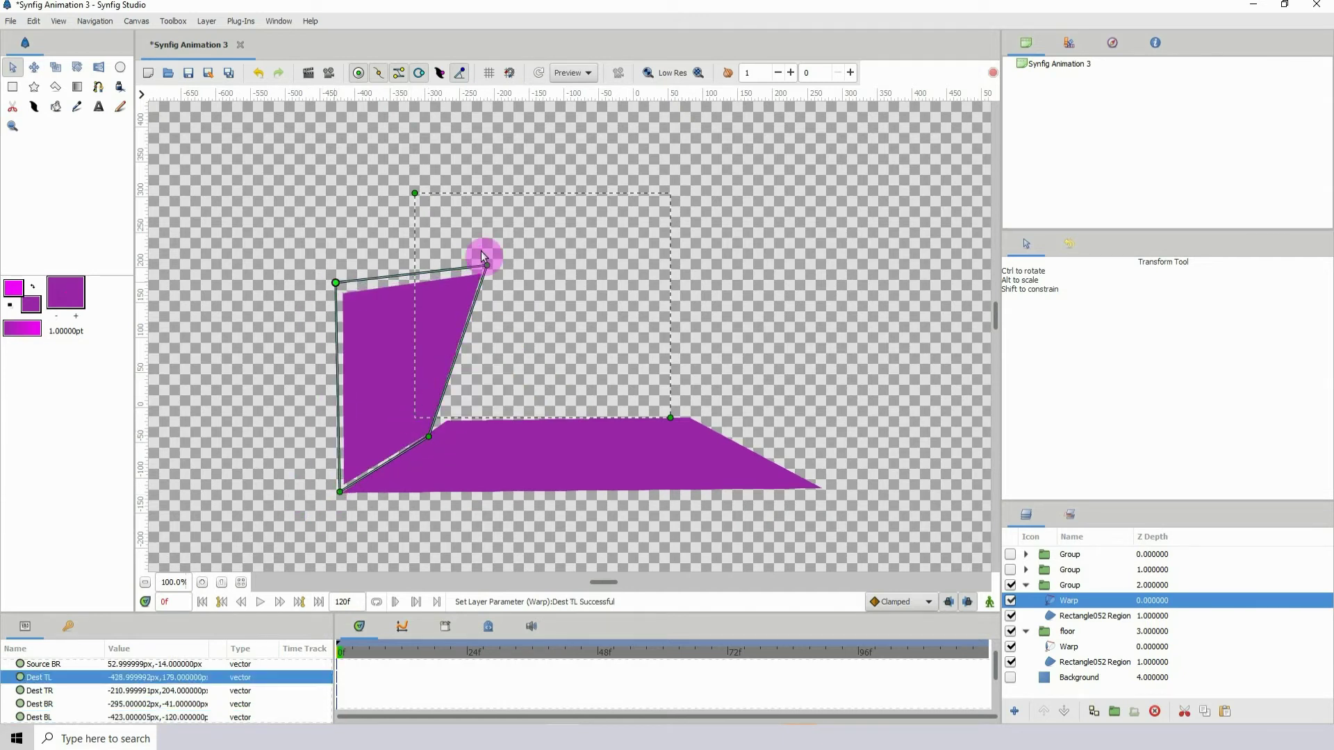
drag(486, 265, 423, 275)
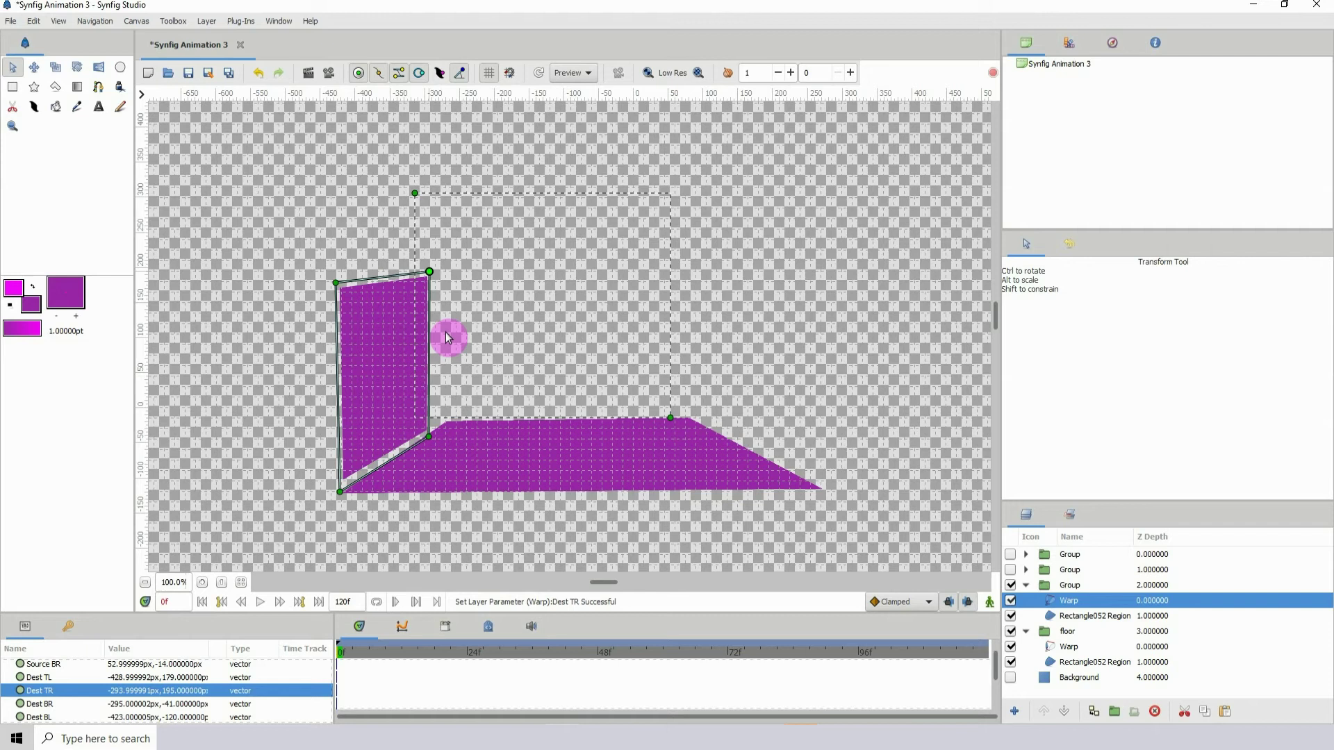
Step: Turn off the grid and recolour the left wall's rectangle a lighter purple
key(numbersign)
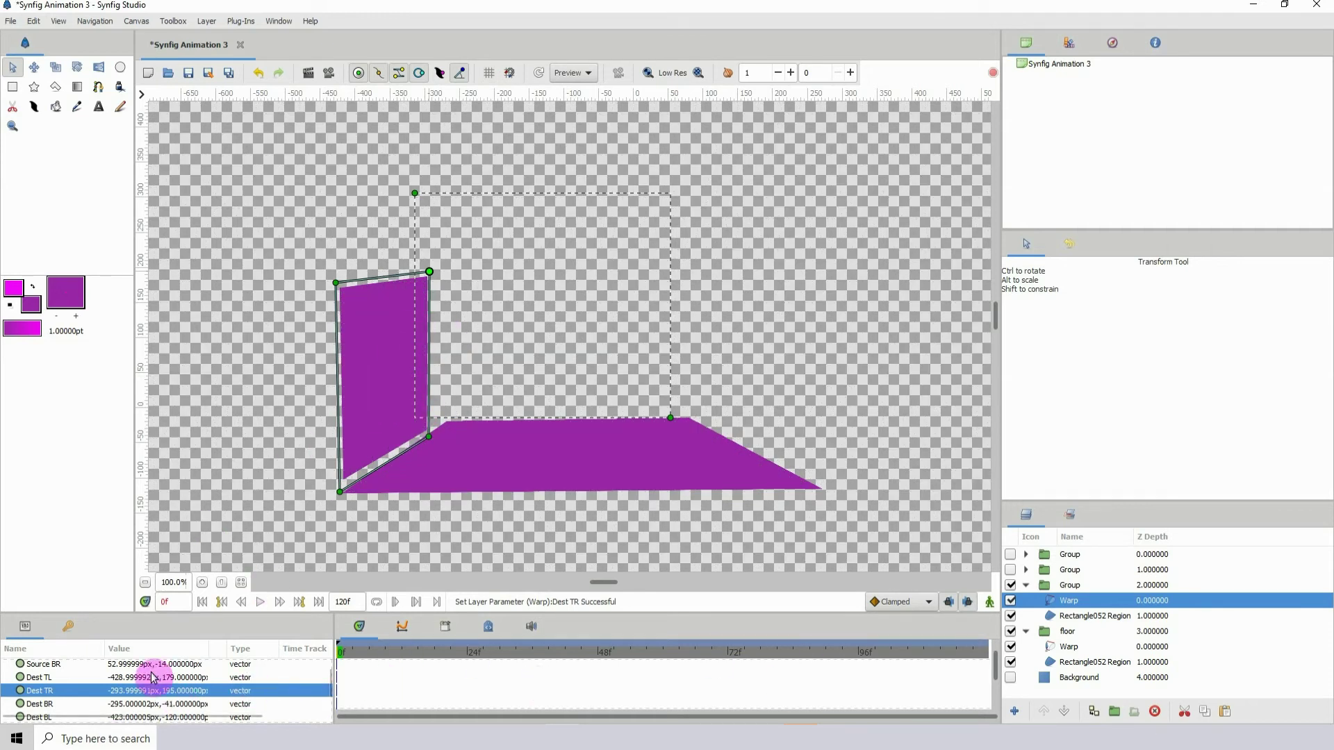
scroll(159, 680, down, 1)
click(1111, 615)
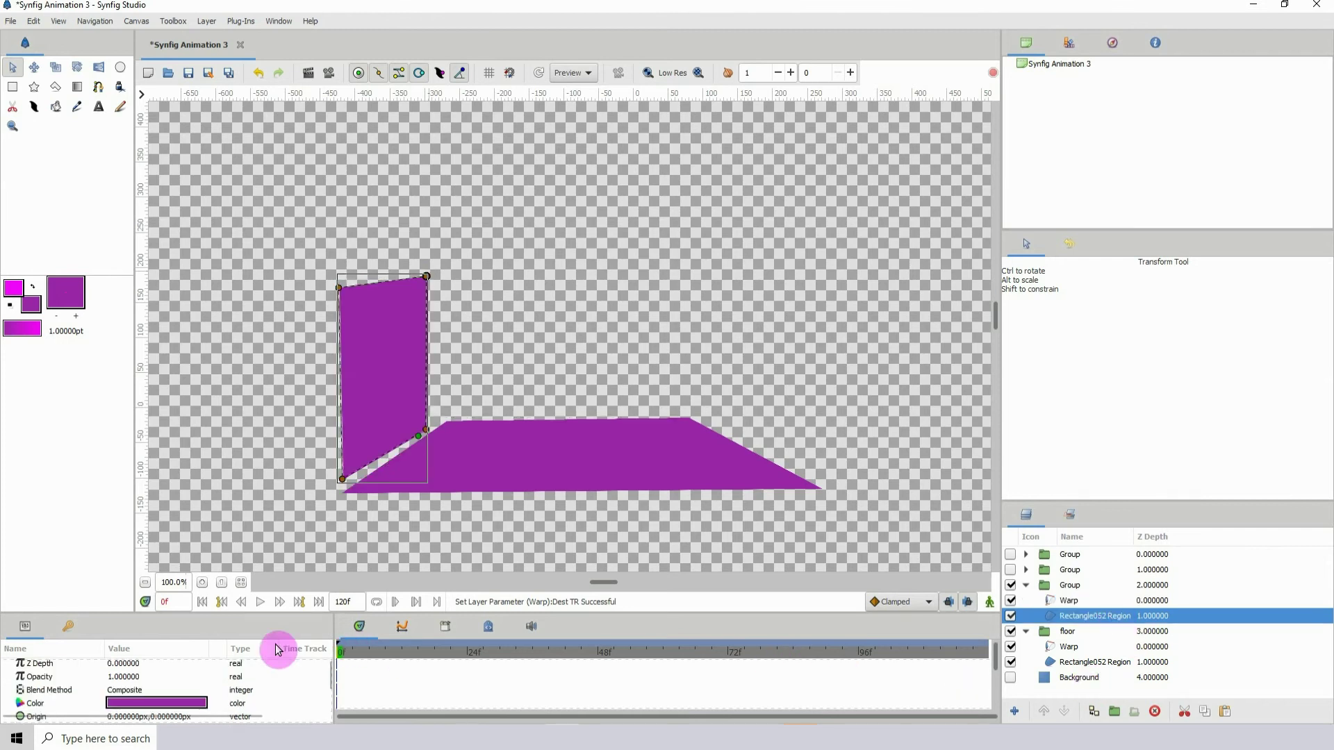
double_click(147, 703)
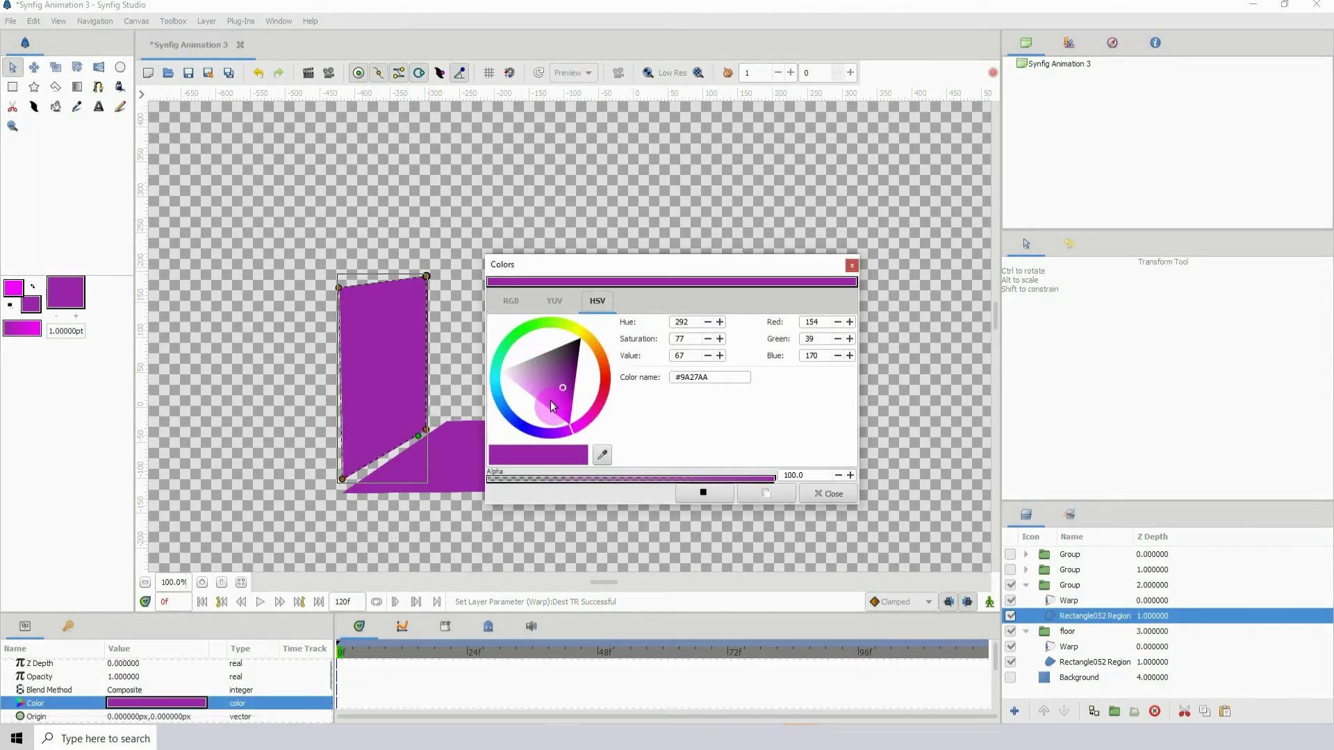
click(546, 394)
click(829, 494)
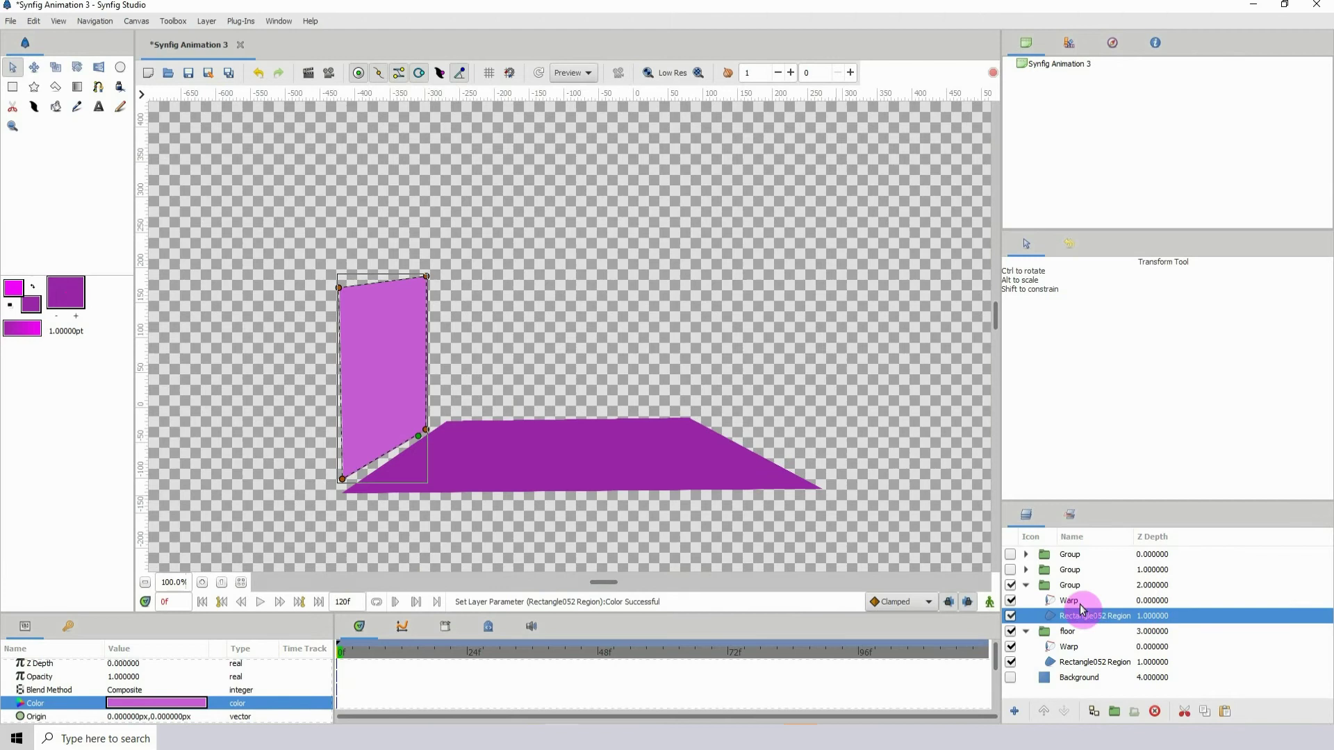
click(1071, 587)
Step: Unhide the hidden Group (z 1.0) and select its Warp layer
click(1070, 569)
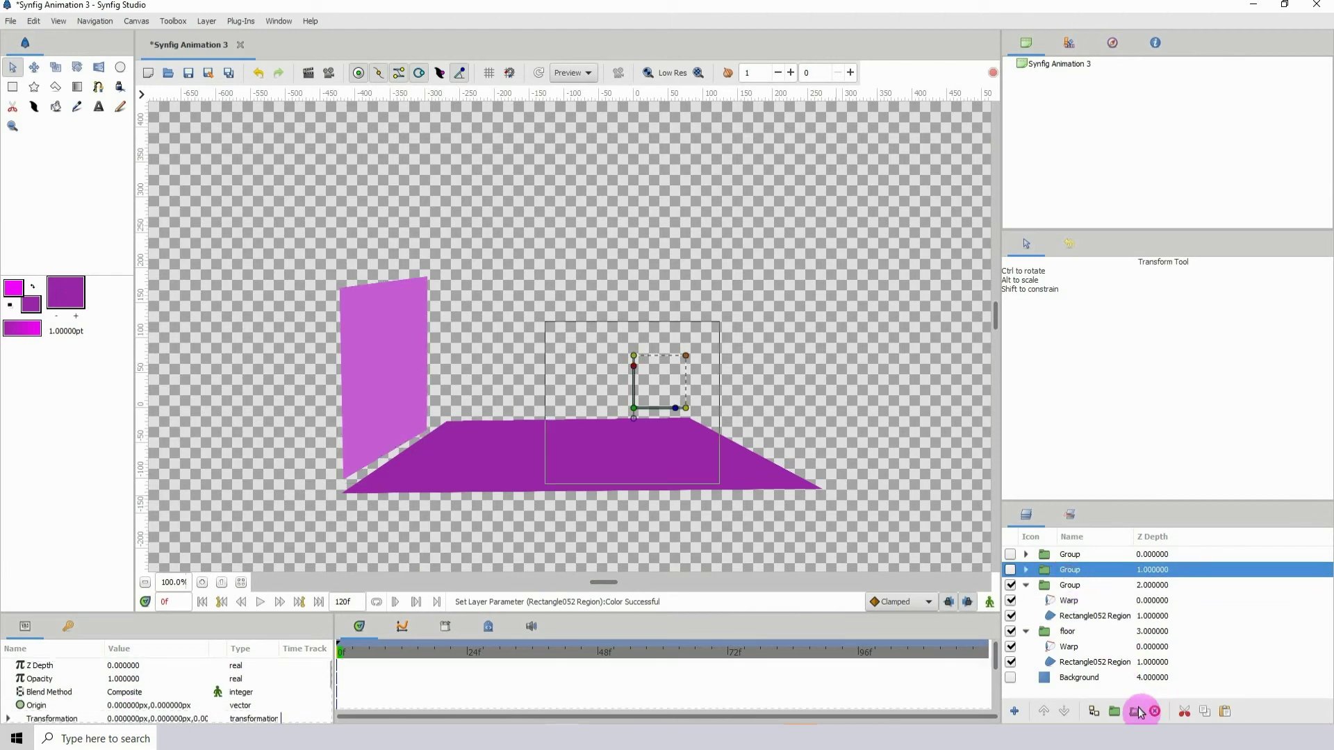
click(1135, 711)
click(1081, 586)
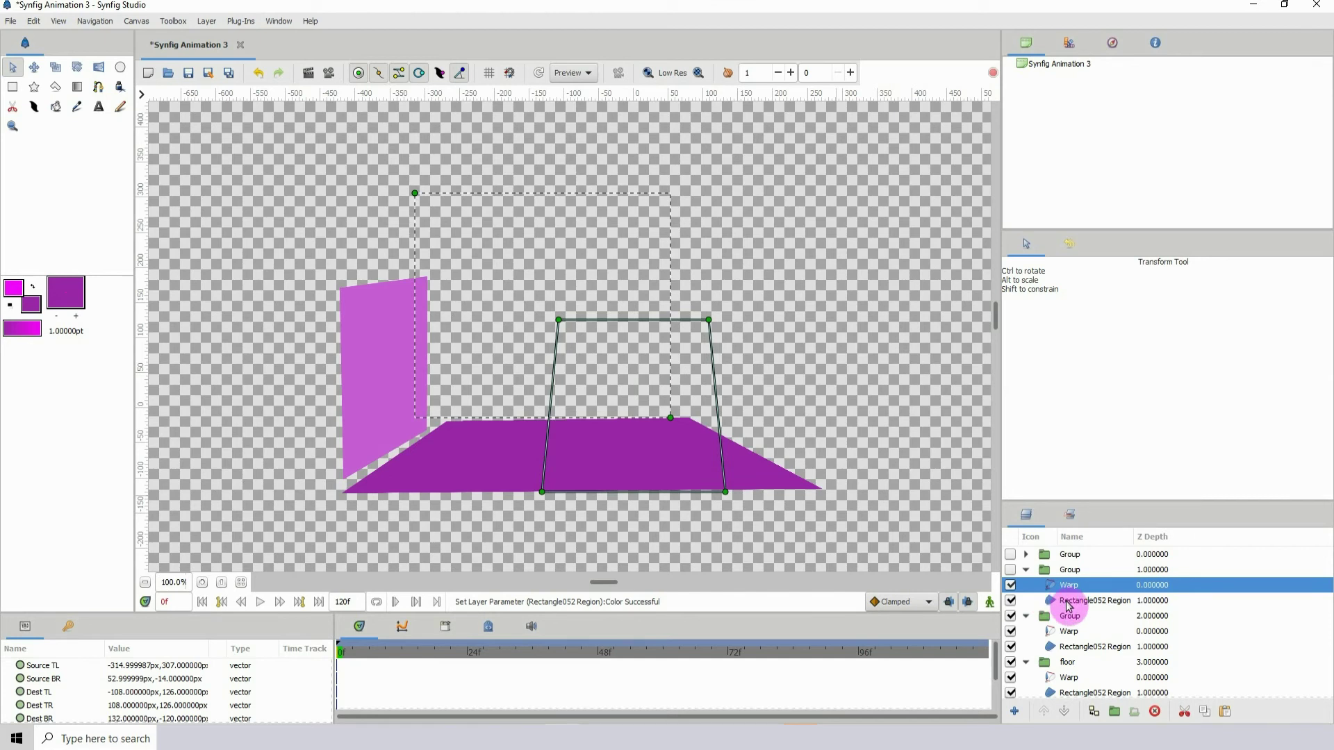
click(1011, 570)
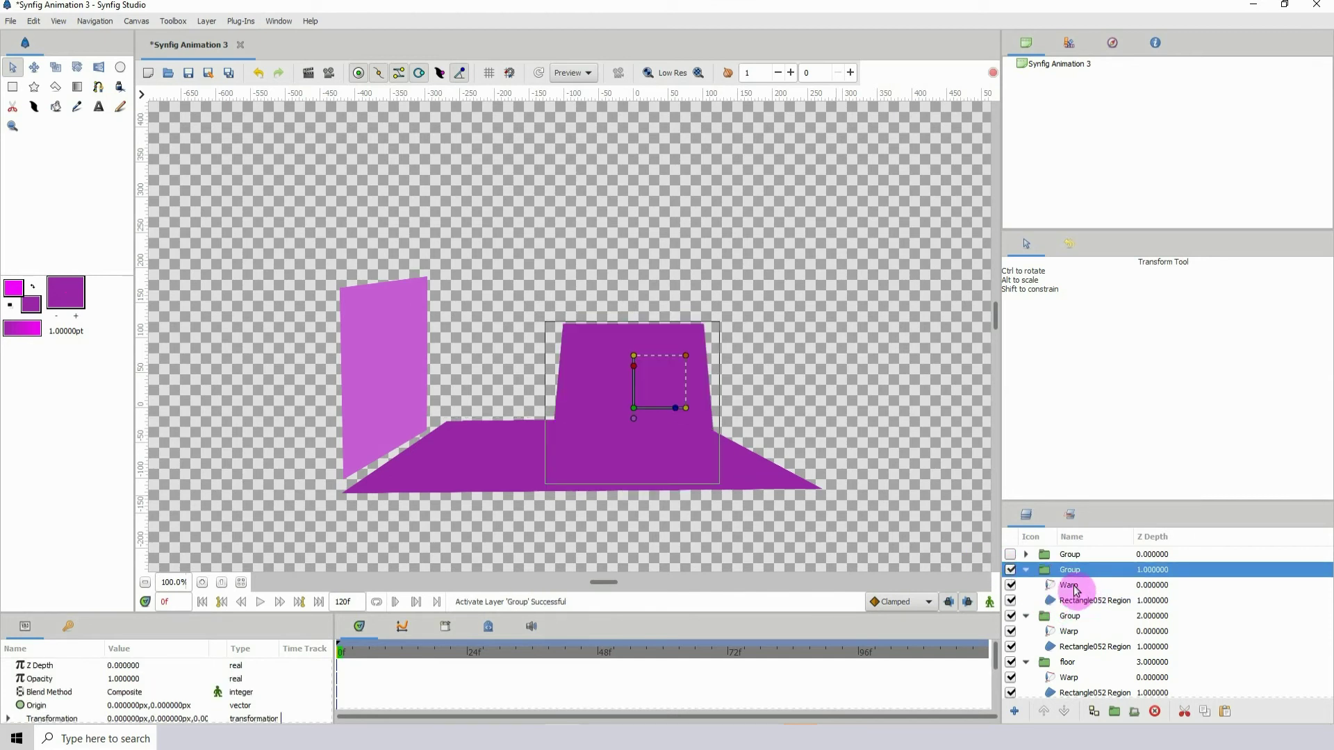
click(1069, 585)
Step: Warp the four Dest corners into a right wall at the floor's right end, then show the top group
drag(553, 323, 919, 275)
drag(542, 492, 718, 431)
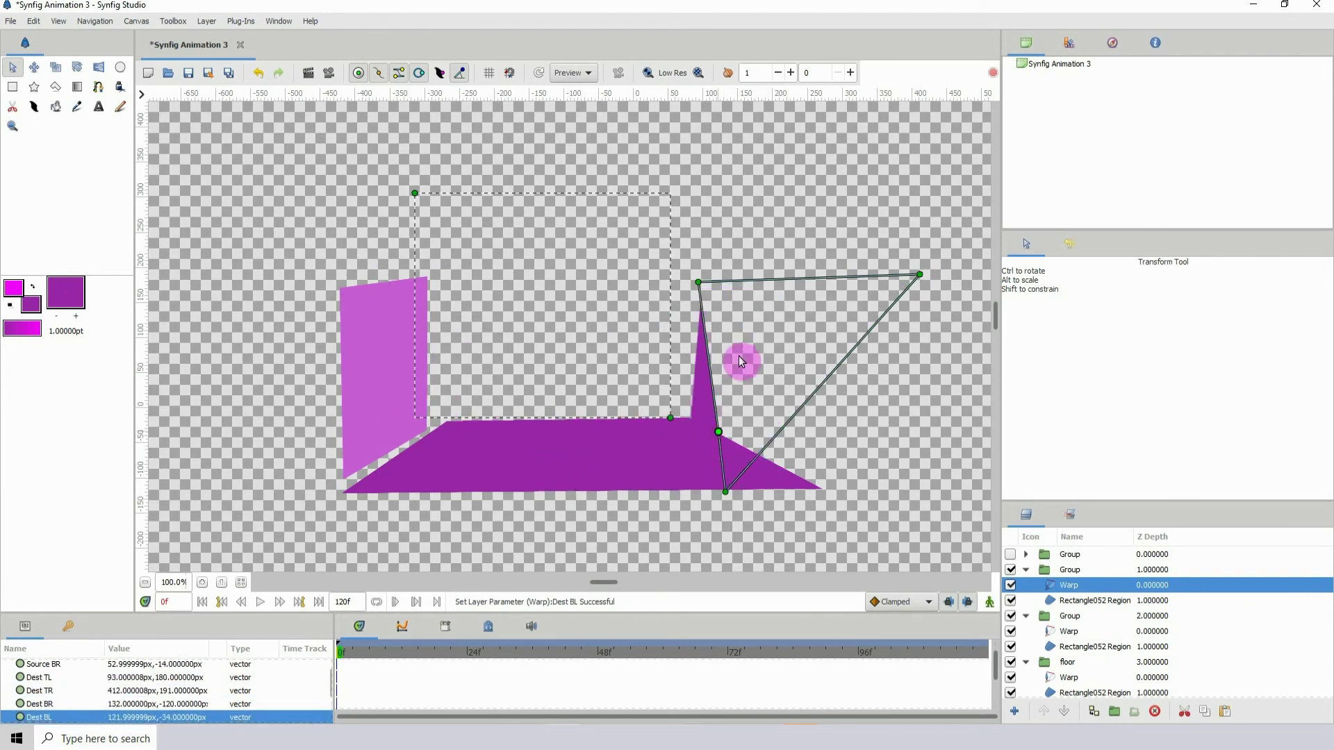
drag(726, 494, 834, 485)
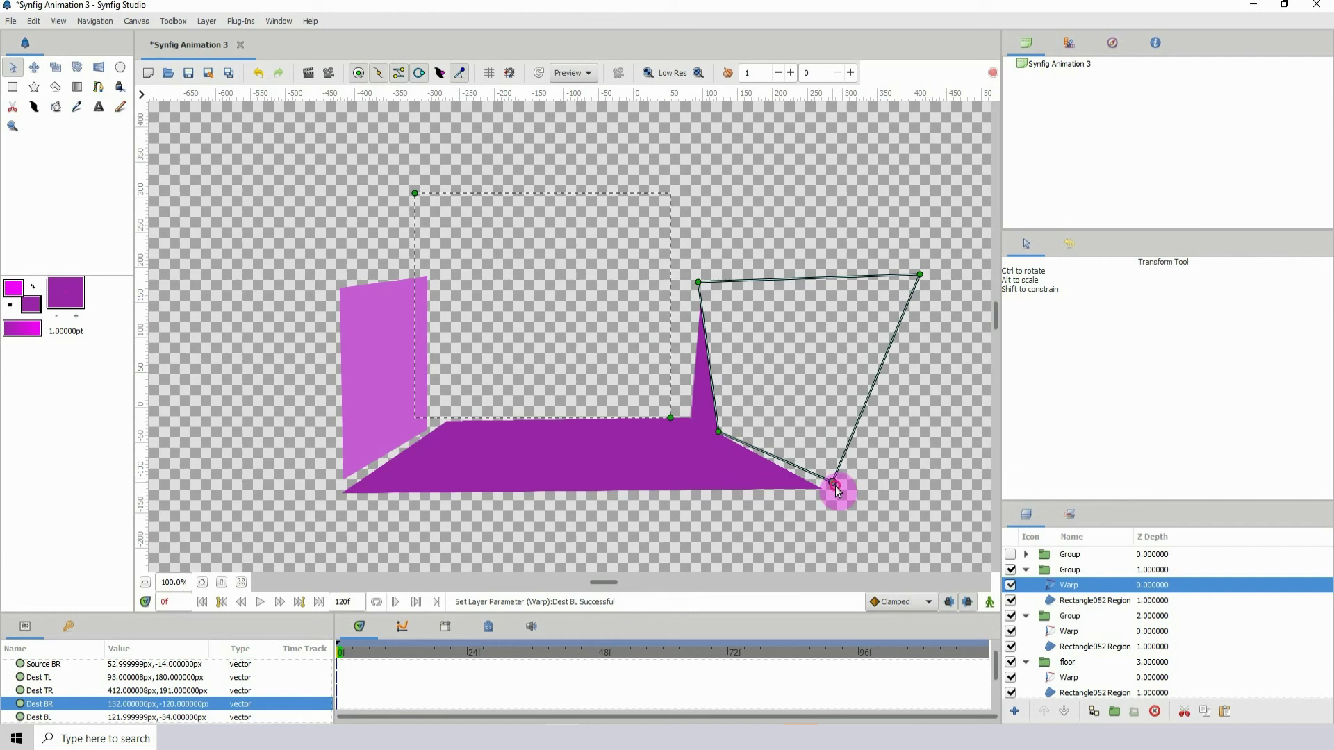
drag(917, 275, 831, 292)
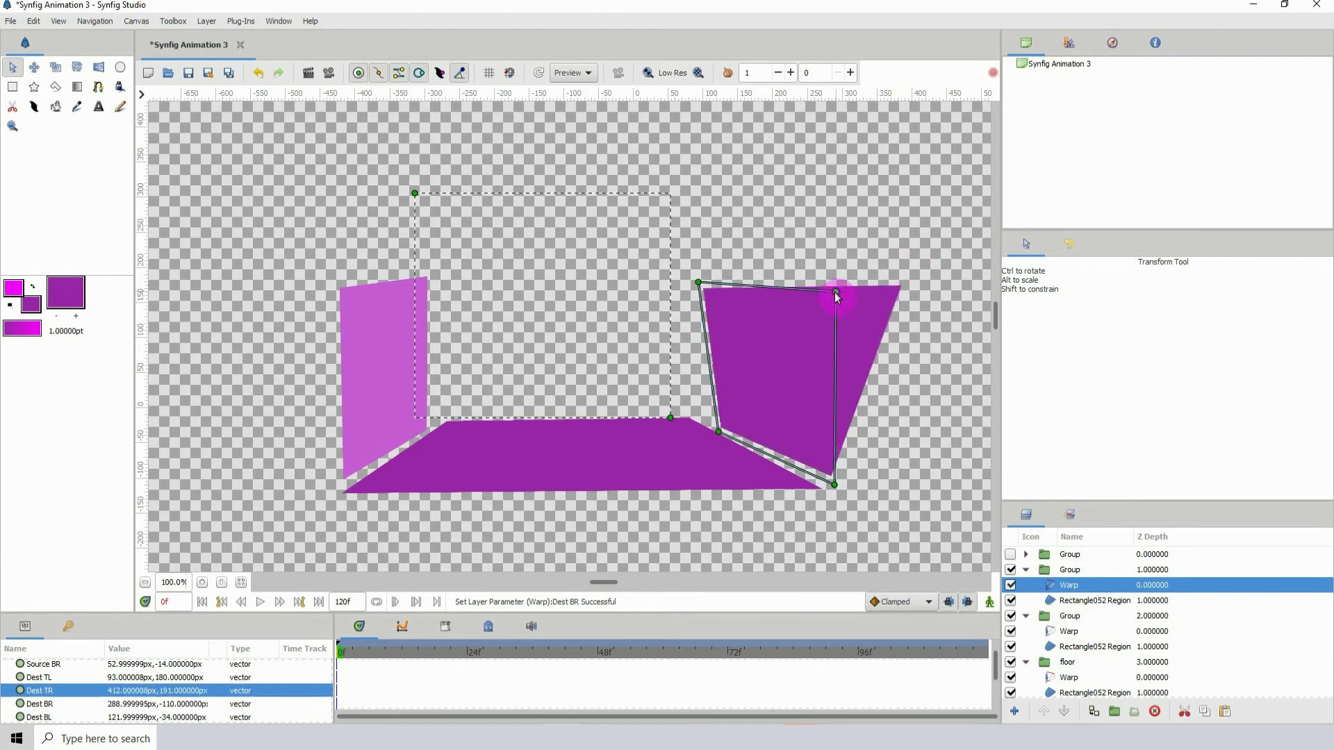
click(711, 281)
drag(711, 281, 720, 281)
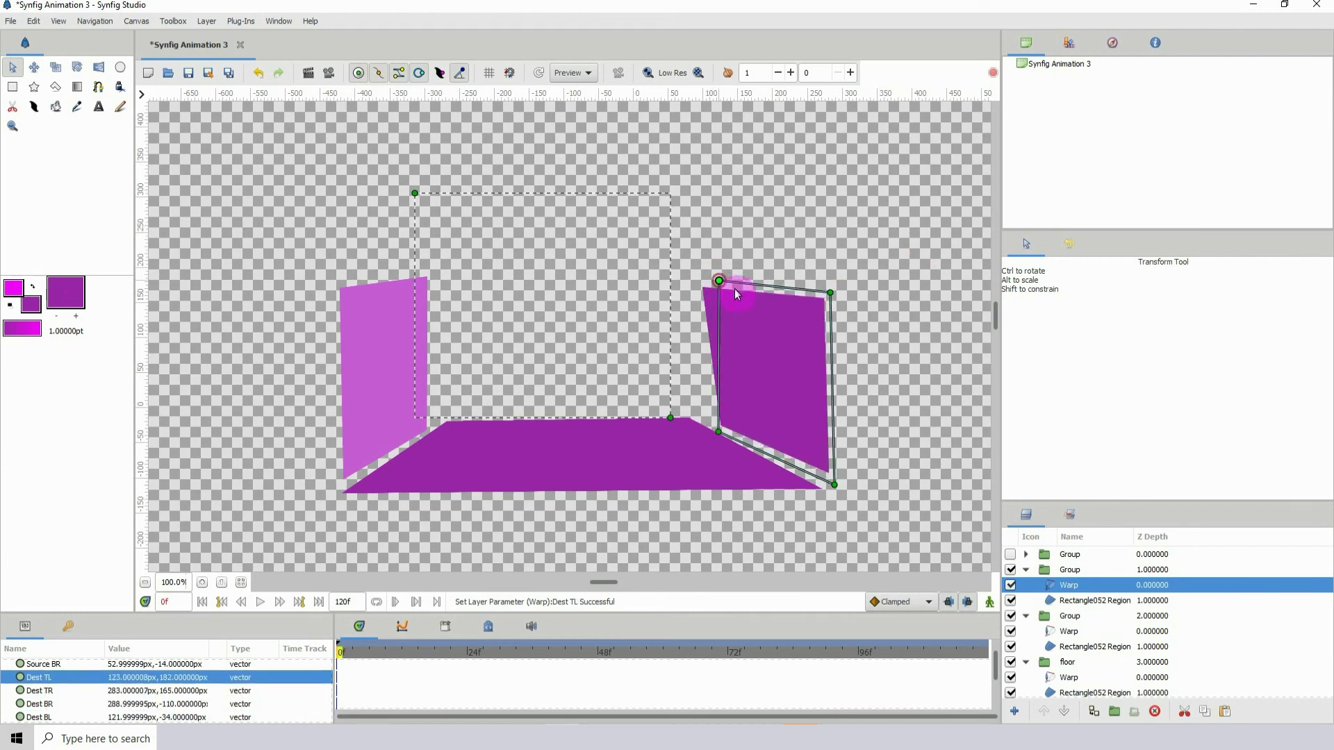
drag(719, 431, 692, 414)
drag(719, 281, 694, 285)
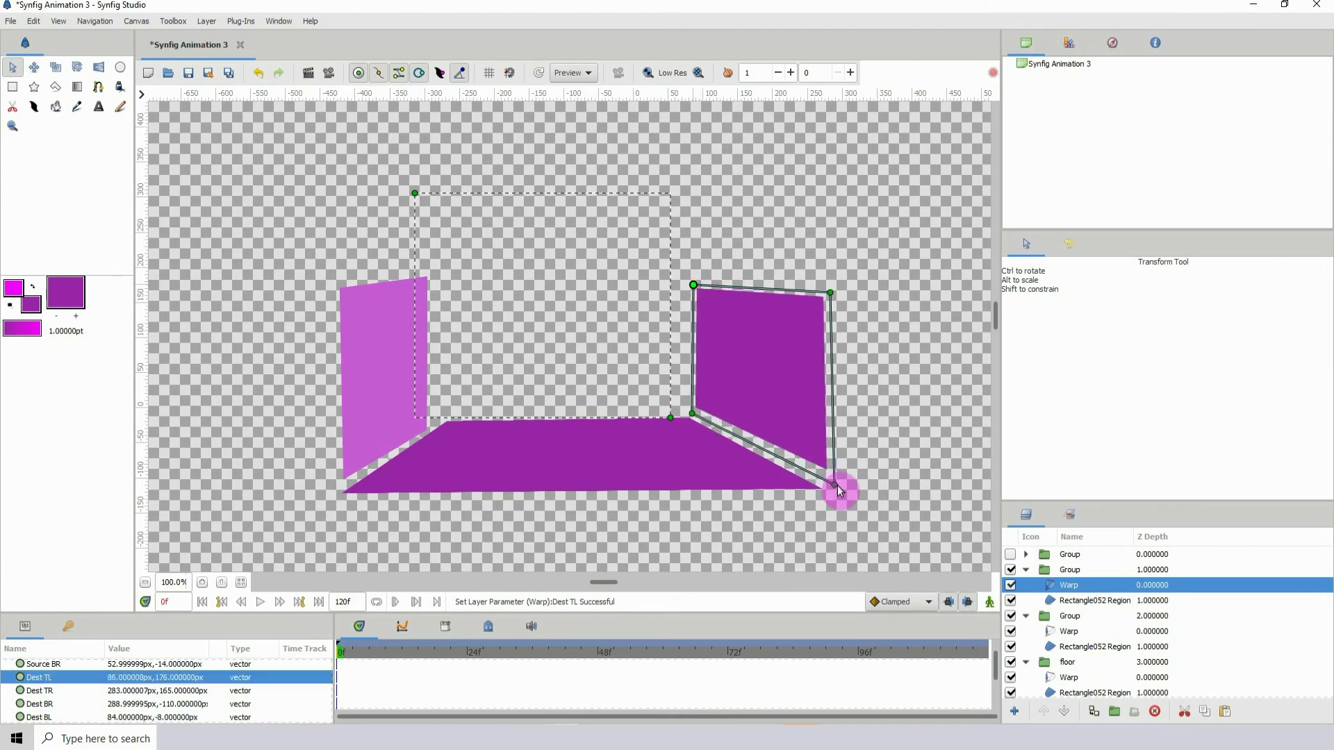
drag(835, 485, 829, 492)
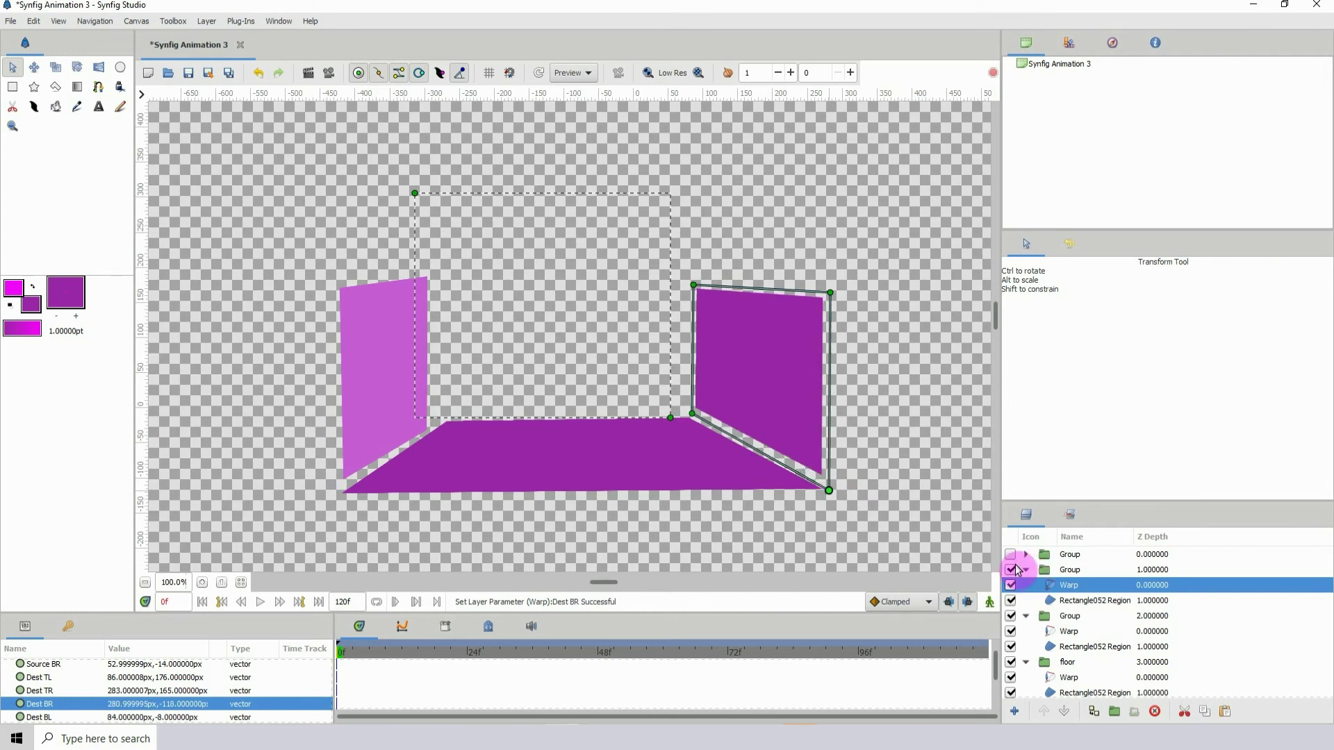
click(1011, 554)
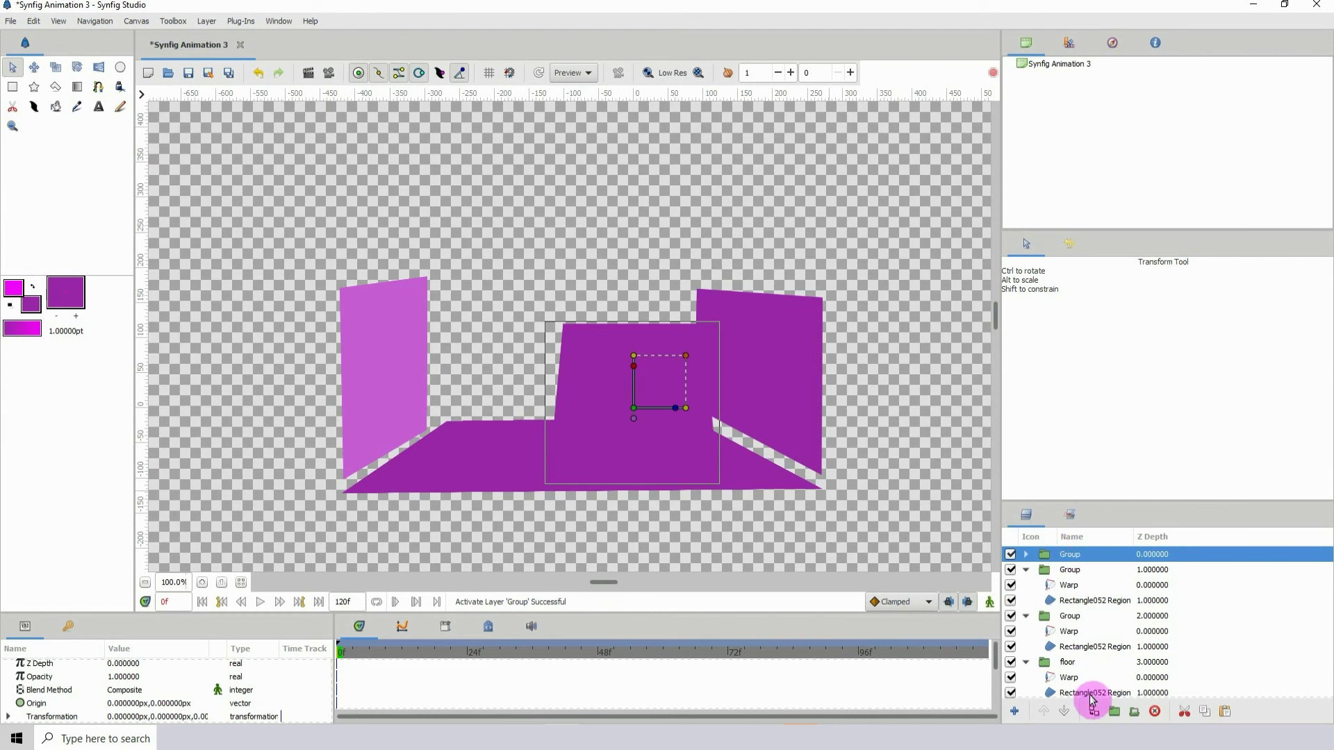
Step: Select the top group's Warp and pull all four corners up into a rough ceiling shape
click(1135, 712)
click(1097, 575)
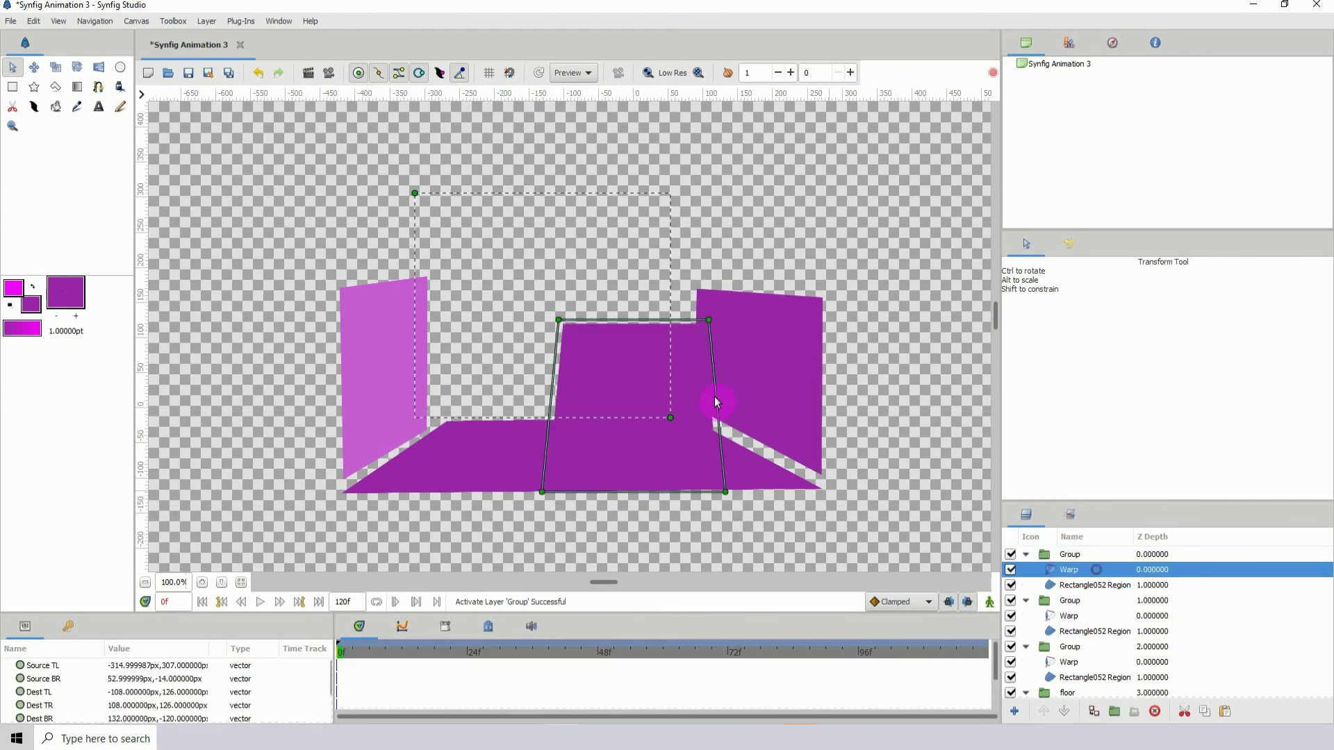
drag(559, 320, 501, 245)
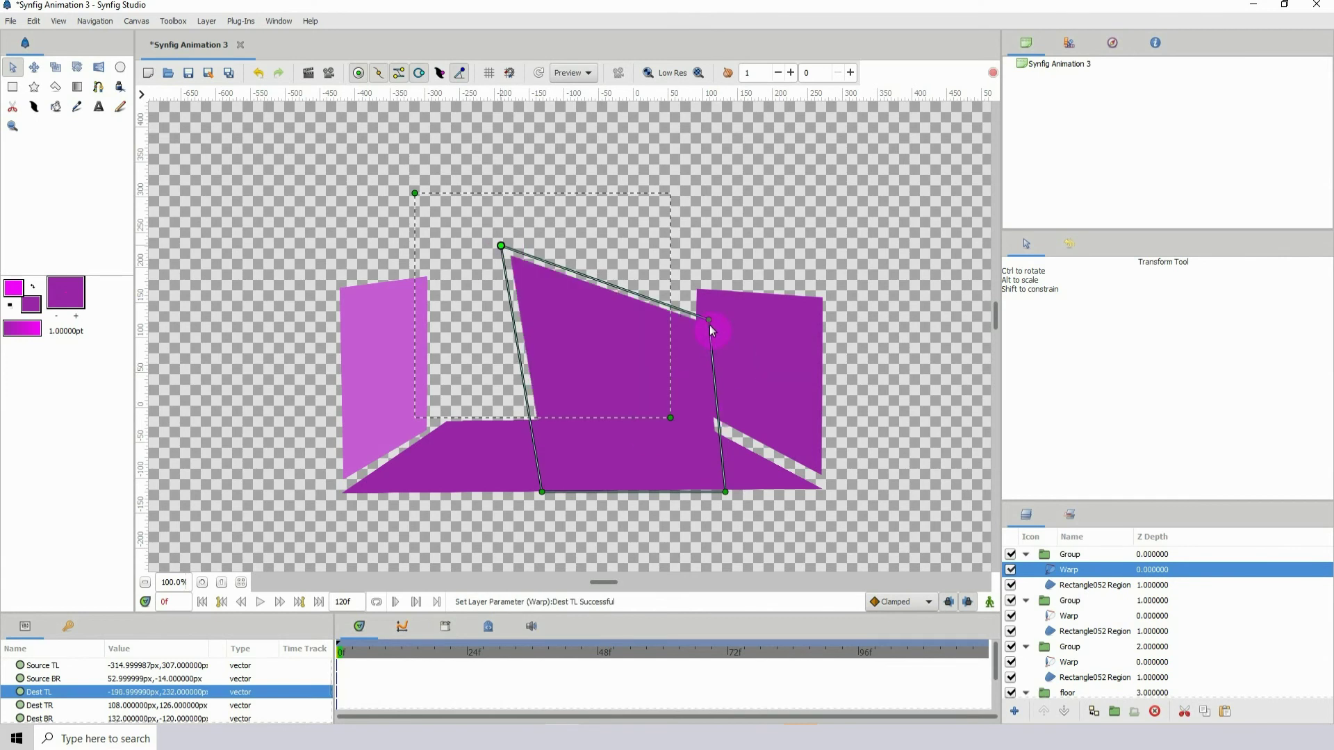
drag(709, 321, 695, 242)
drag(544, 494, 439, 280)
drag(725, 492, 693, 296)
Step: Refine the ceiling corners into a thin strip spanning both walls' tops
drag(693, 245, 808, 292)
click(500, 246)
drag(499, 245, 344, 286)
drag(694, 296, 683, 268)
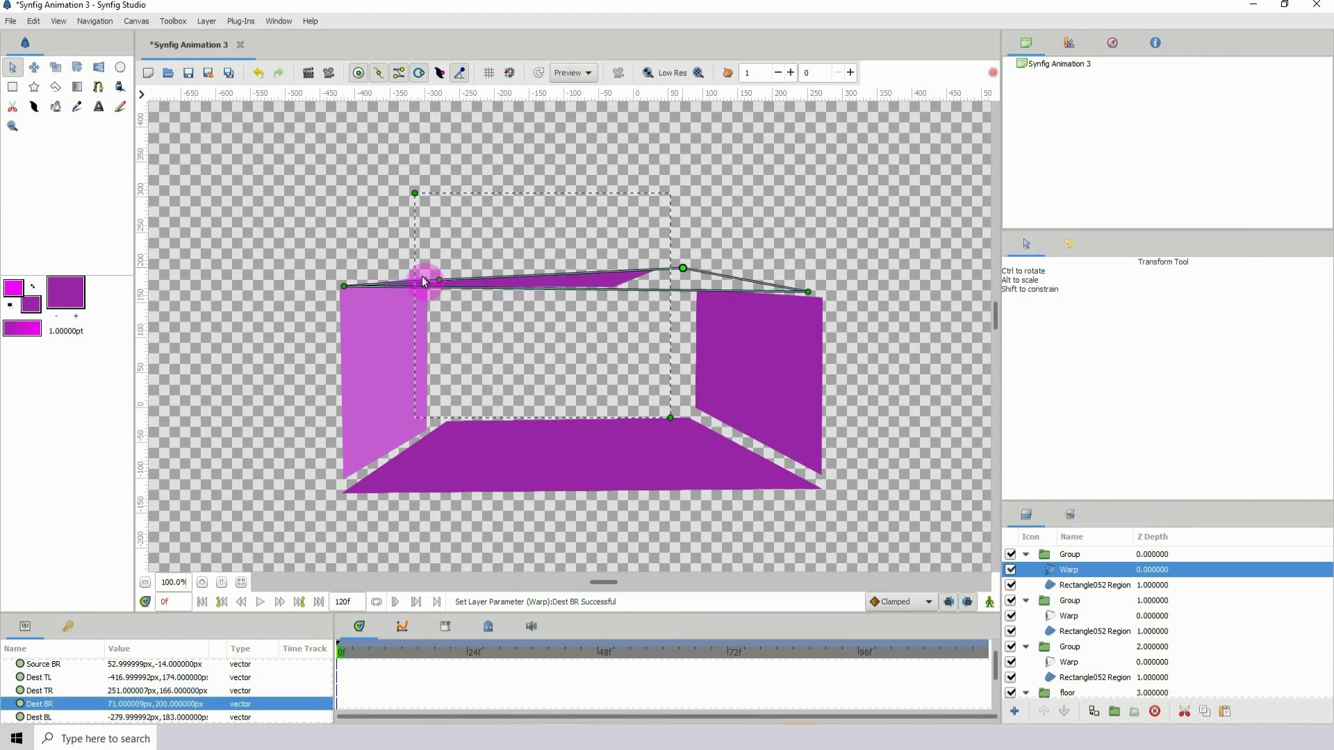
drag(448, 289, 437, 276)
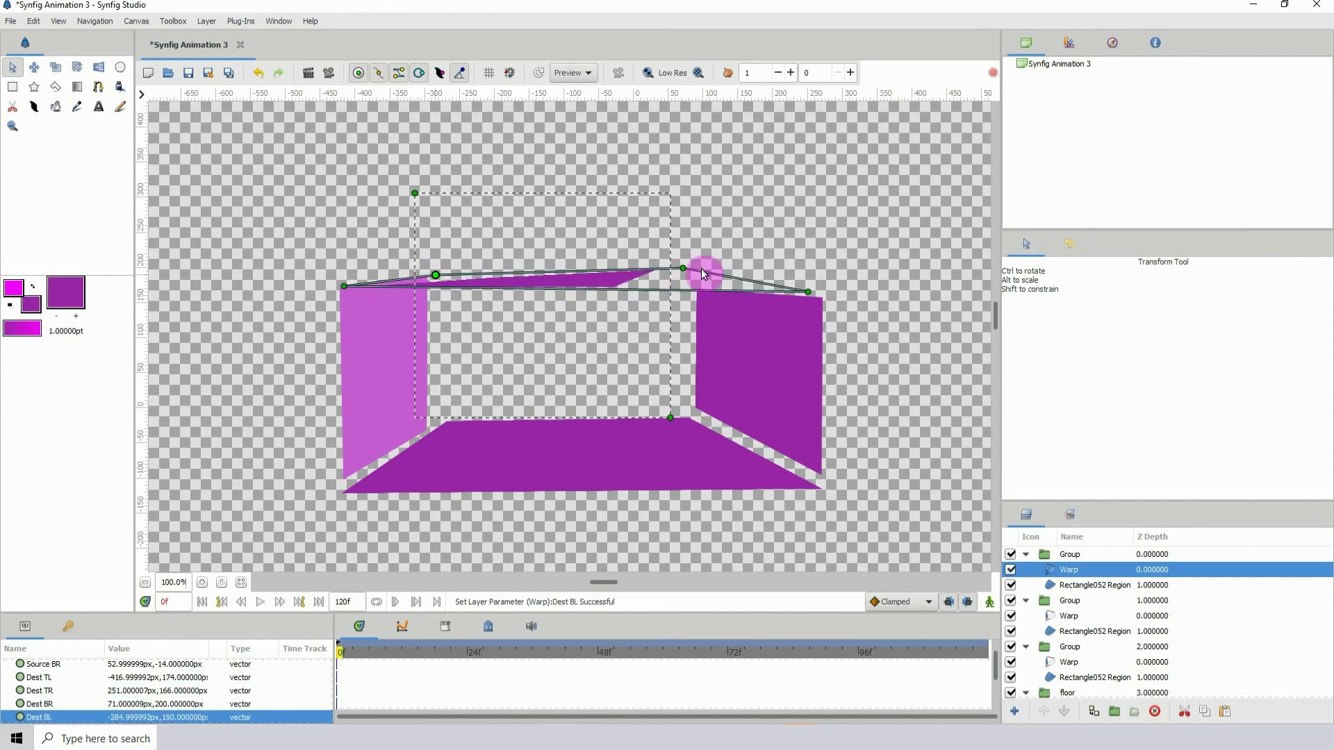
drag(686, 270, 683, 277)
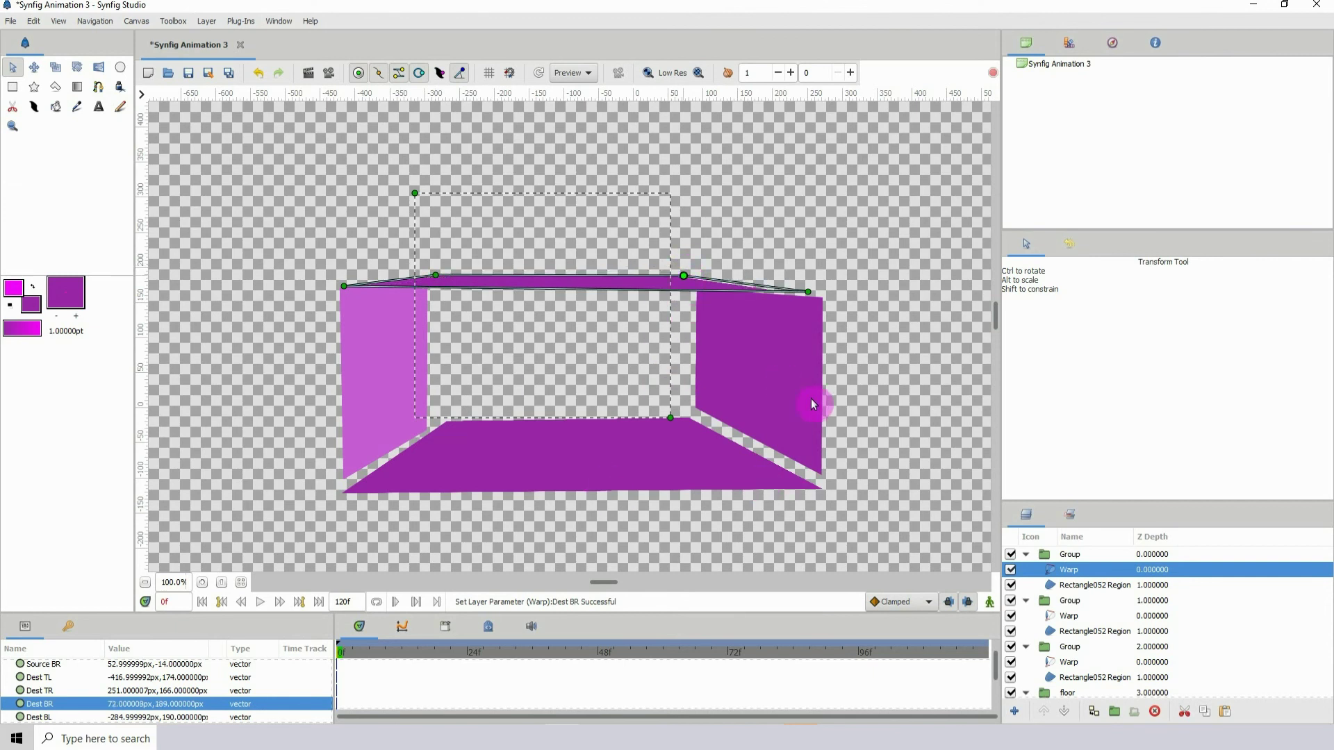
Step: Nudge the right wall slightly down-left and recolour its Rectangle052 region greyish mauve #A27DA7
click(1069, 603)
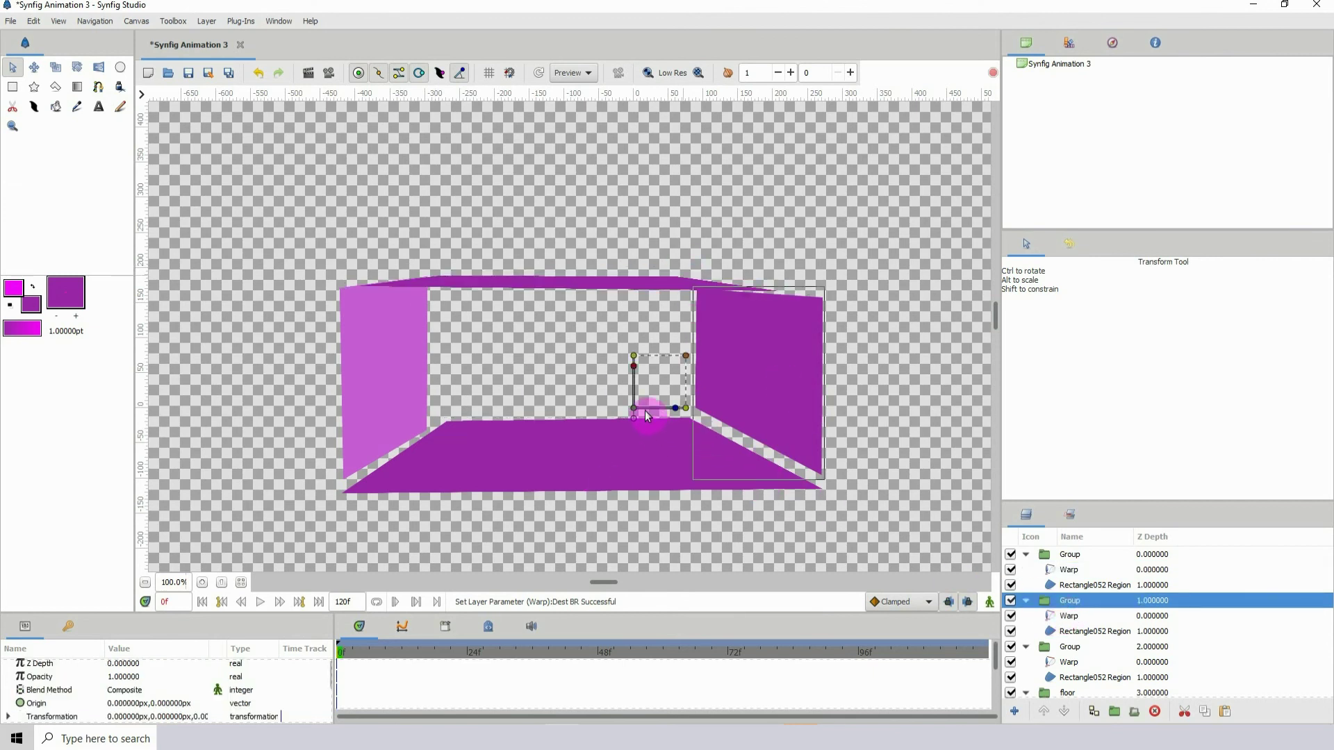
drag(646, 415, 631, 421)
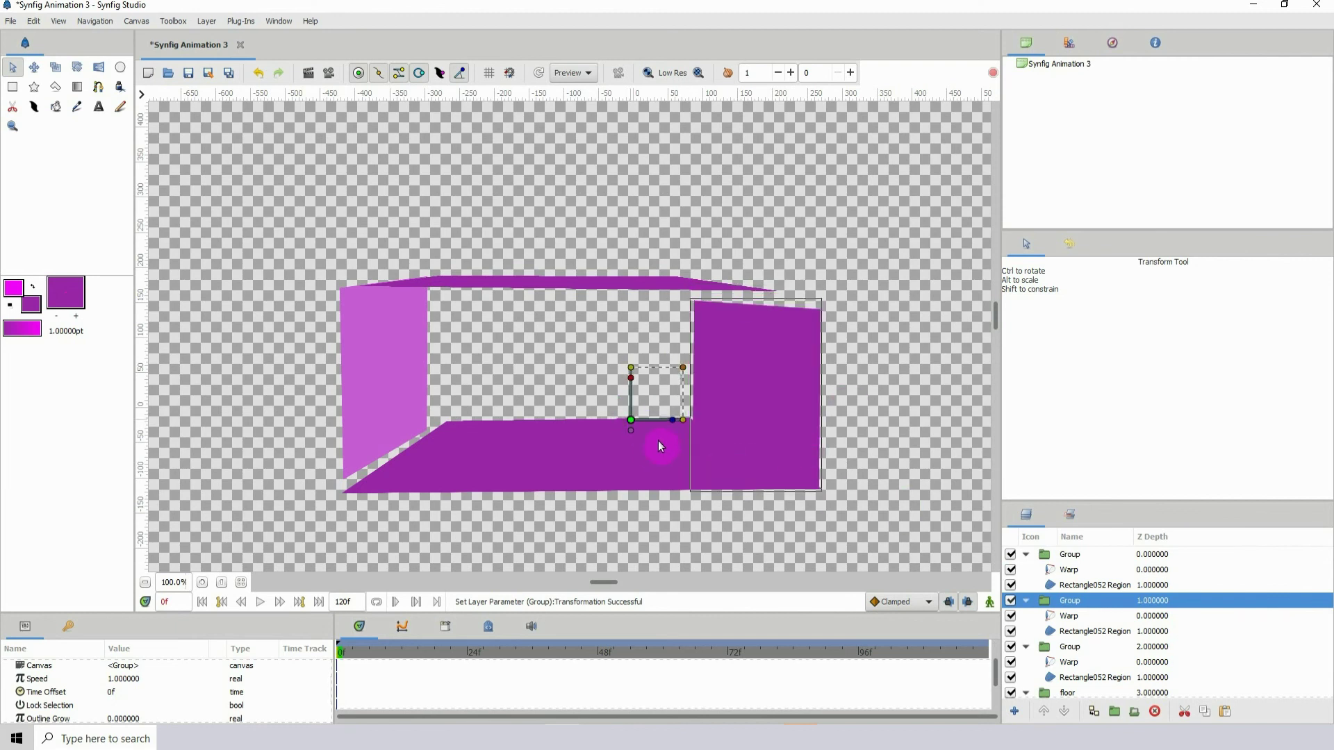
click(1072, 631)
click(153, 703)
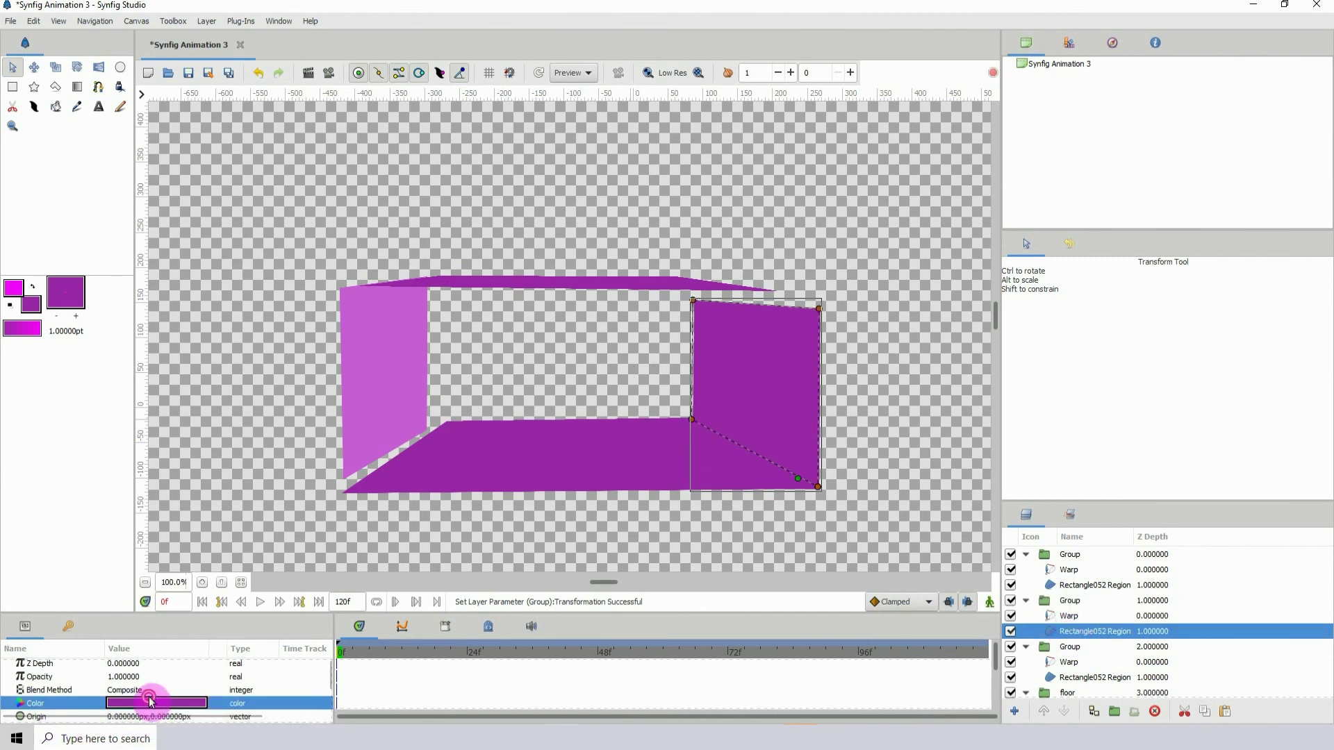
click(152, 703)
click(543, 368)
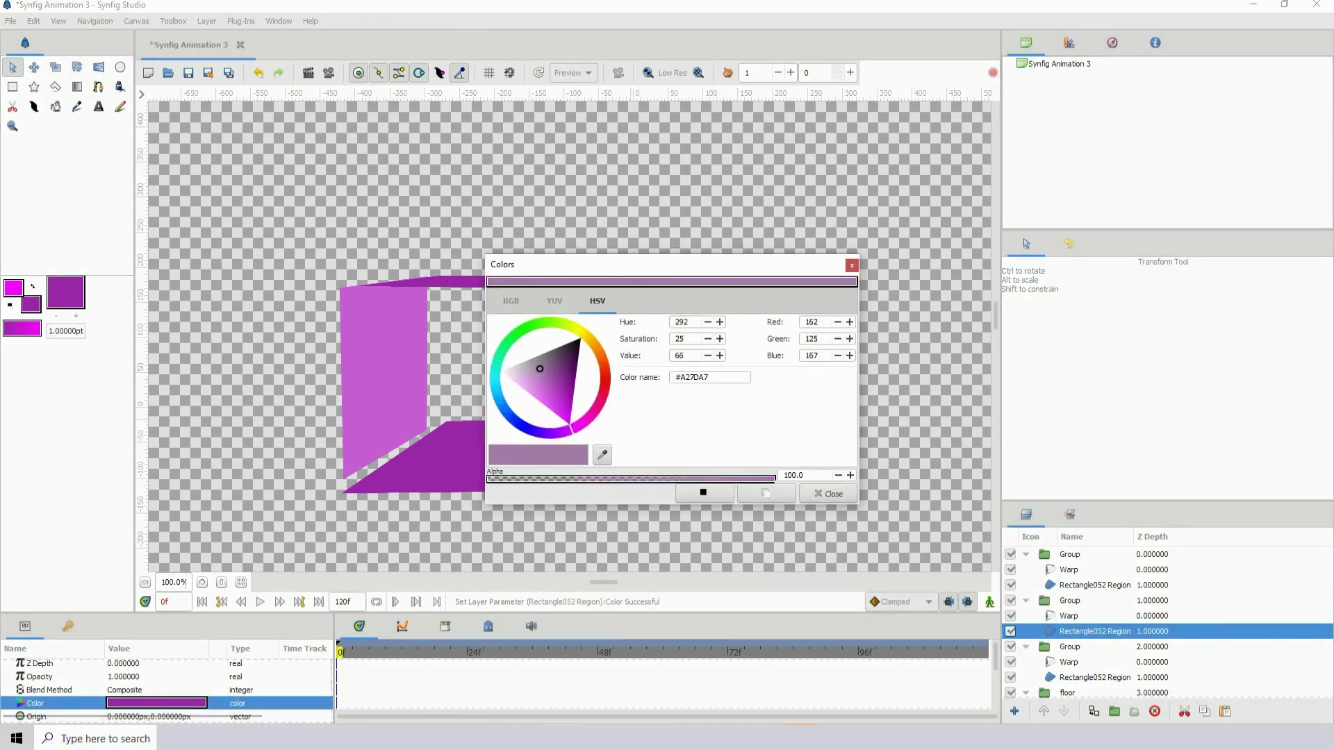
click(832, 493)
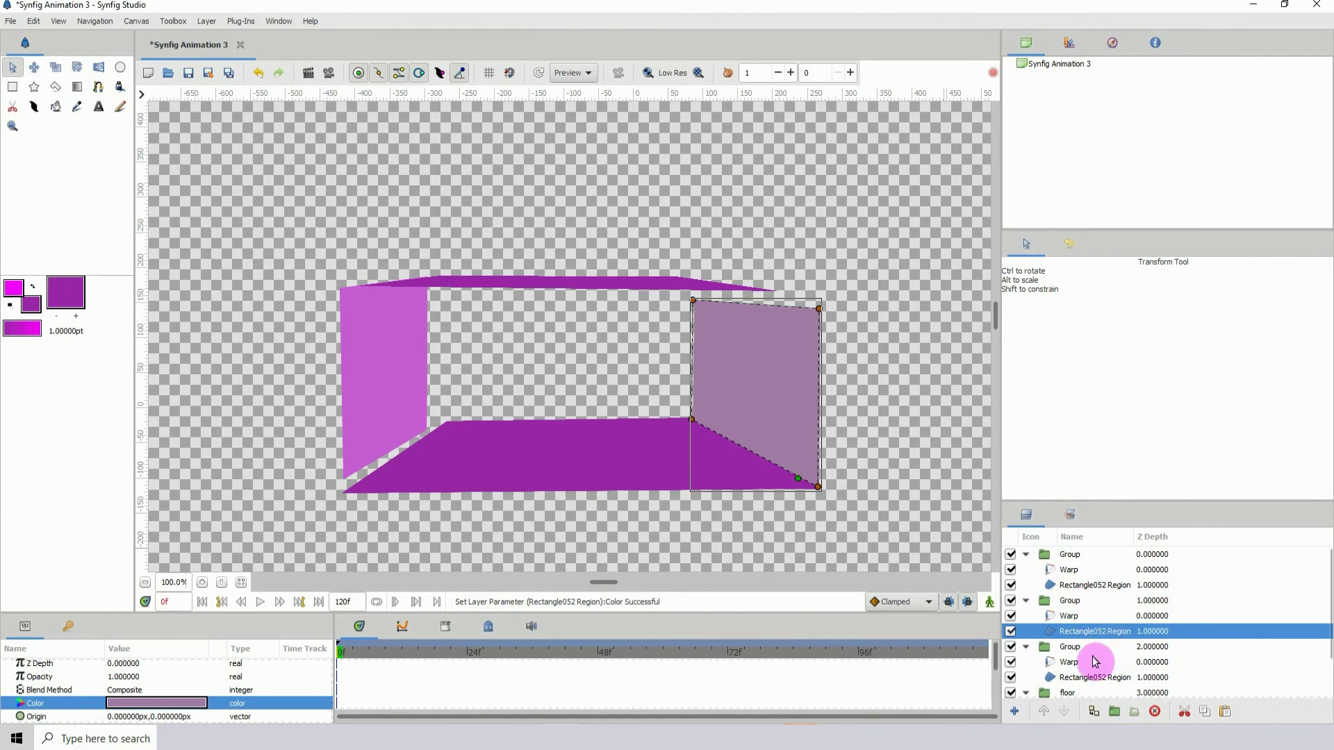
click(1074, 646)
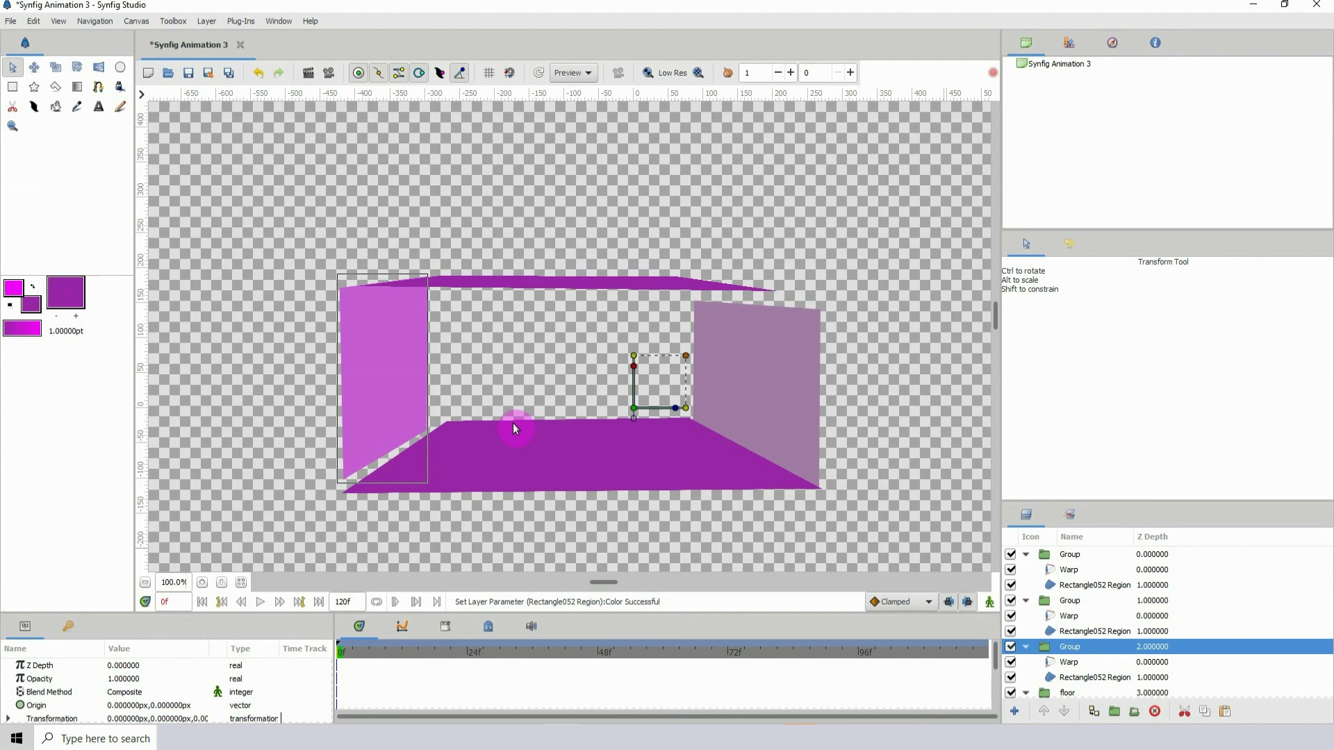
scroll(586, 328, down, 2)
scroll(458, 272, right, 1)
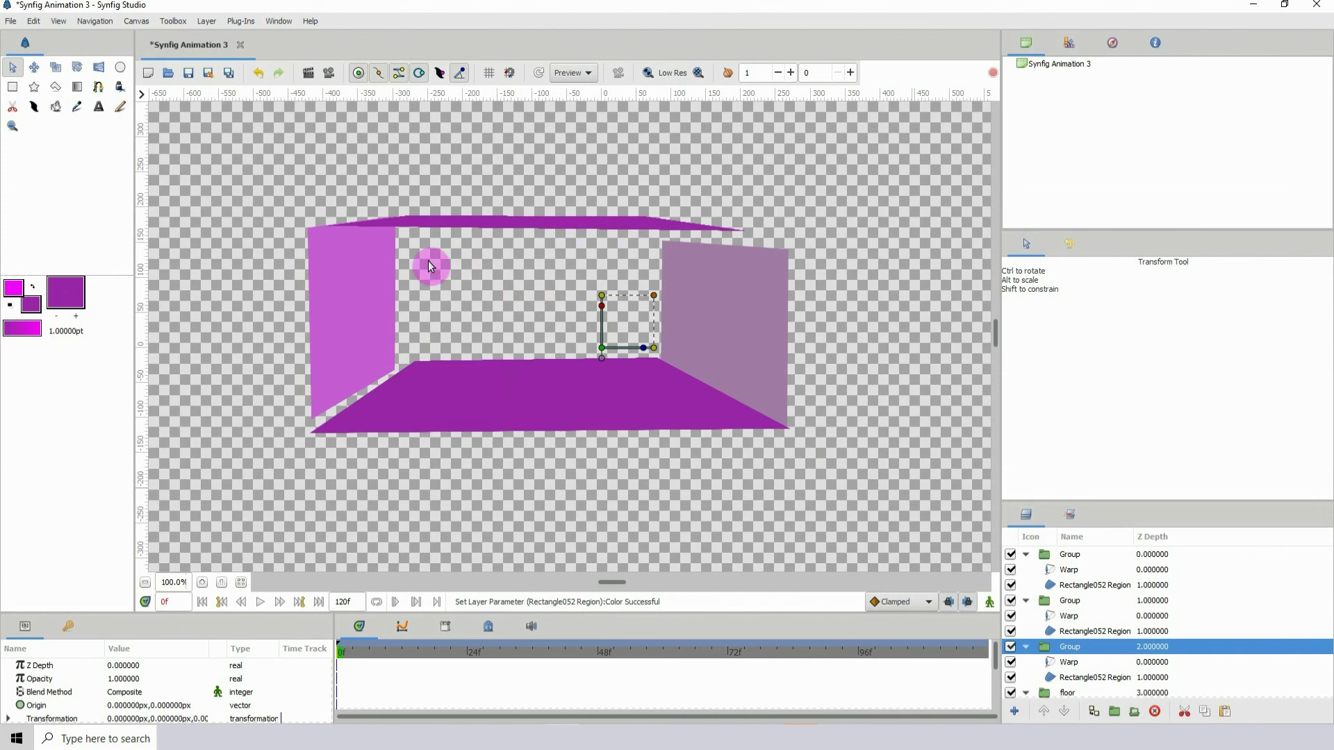
scroll(502, 343, up, 2)
scroll(514, 382, left, 1)
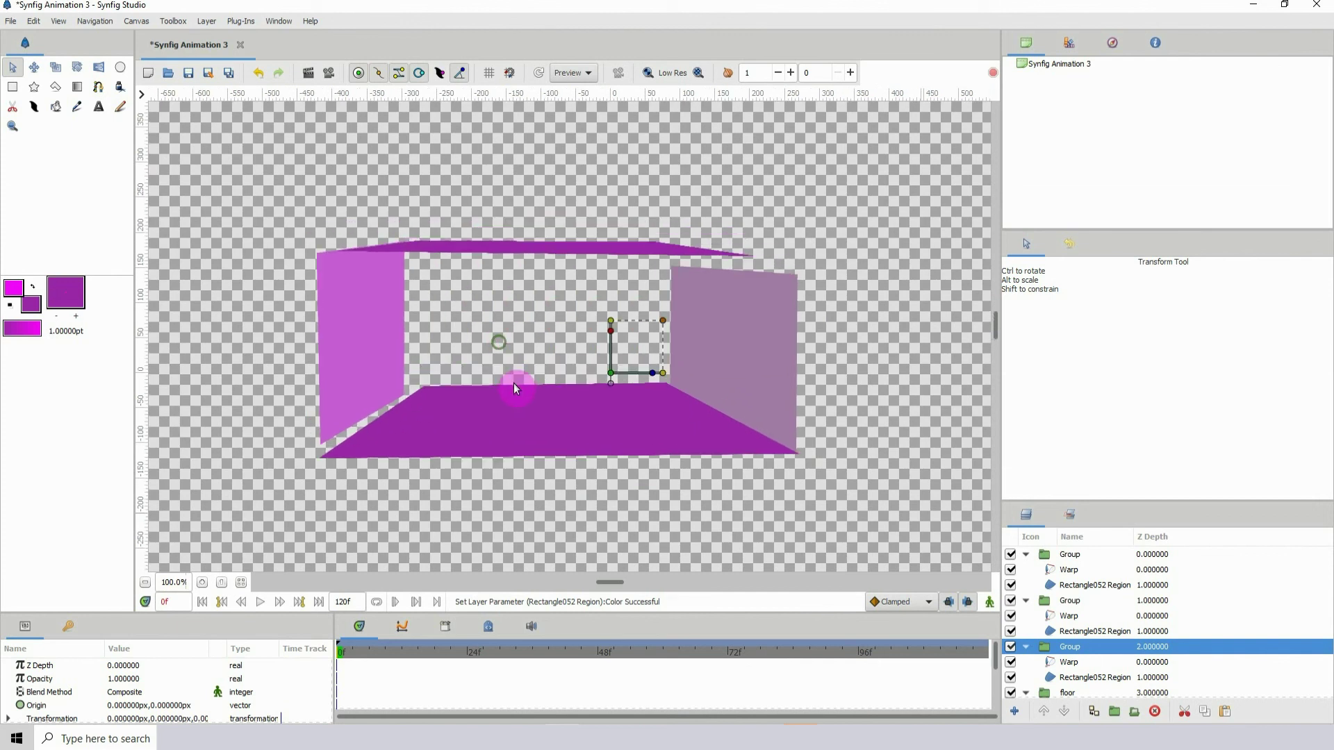